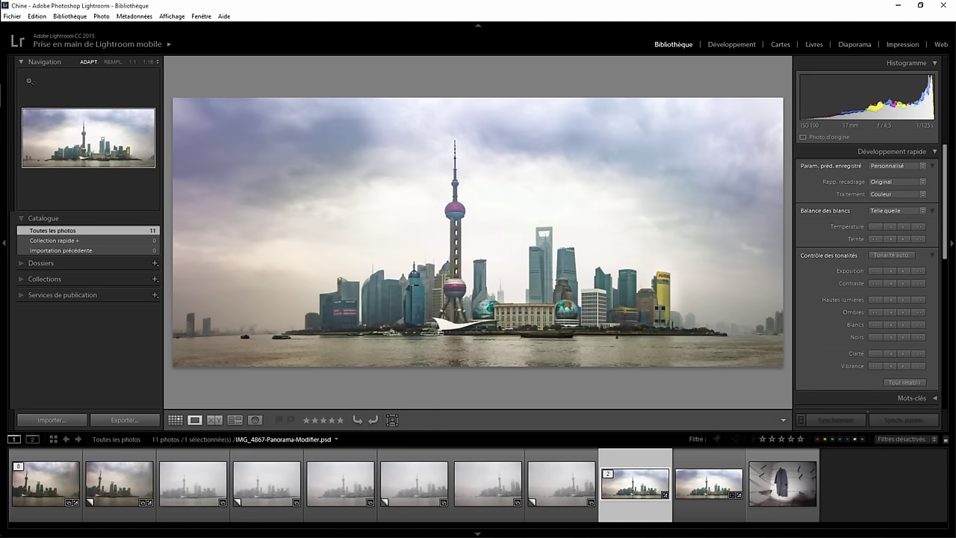
# Open the Fichier menu to reach the photo and video import command
pyautogui.click(11, 16)
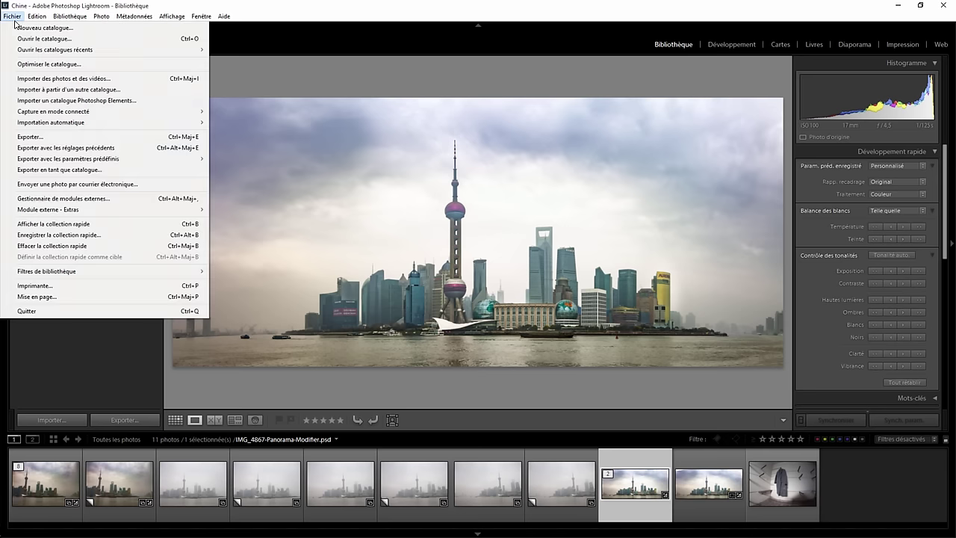
# Start importing photos and videos, browsing the computer for a folder but cancelling the picker
pyautogui.click(38, 82)
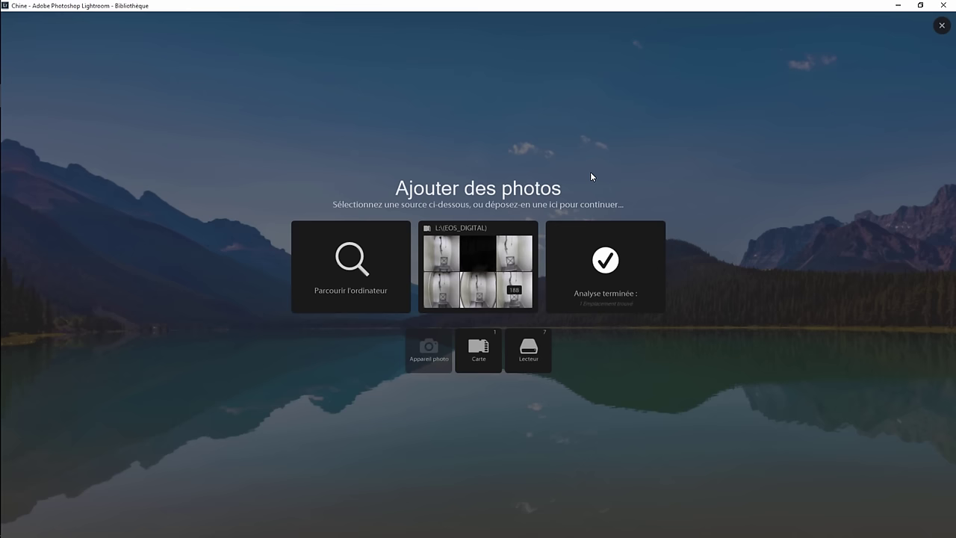
pyautogui.click(360, 265)
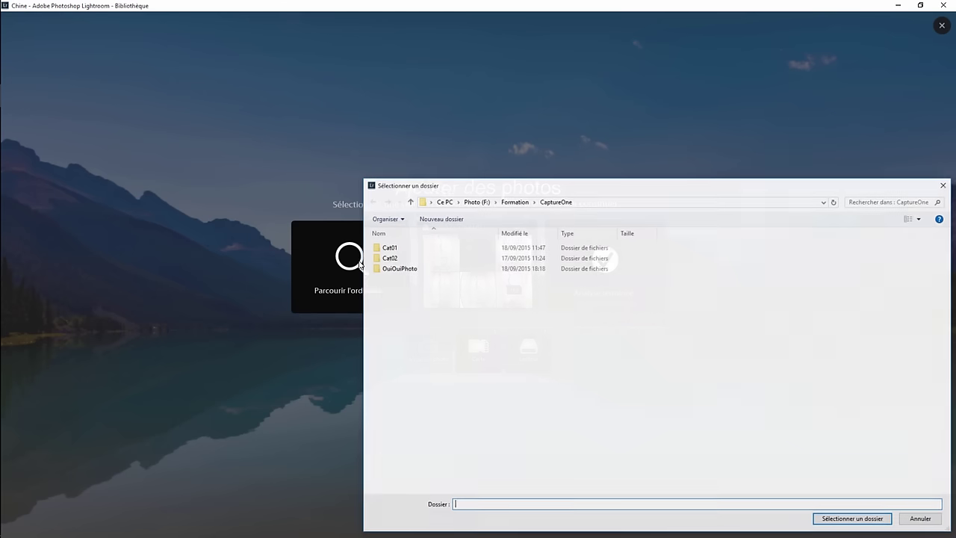
pyautogui.moveTo(575, 185); pyautogui.dragTo(404, 166)
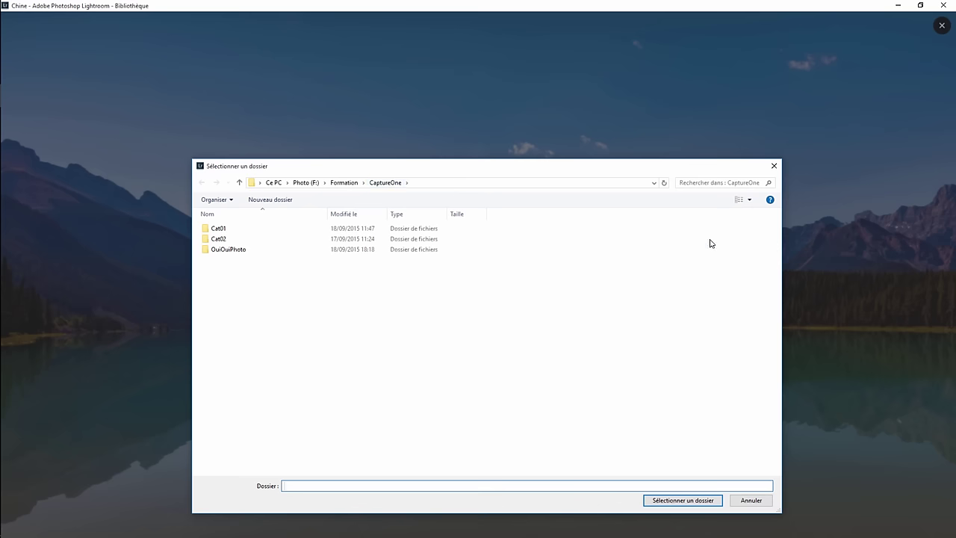
pyautogui.click(747, 500)
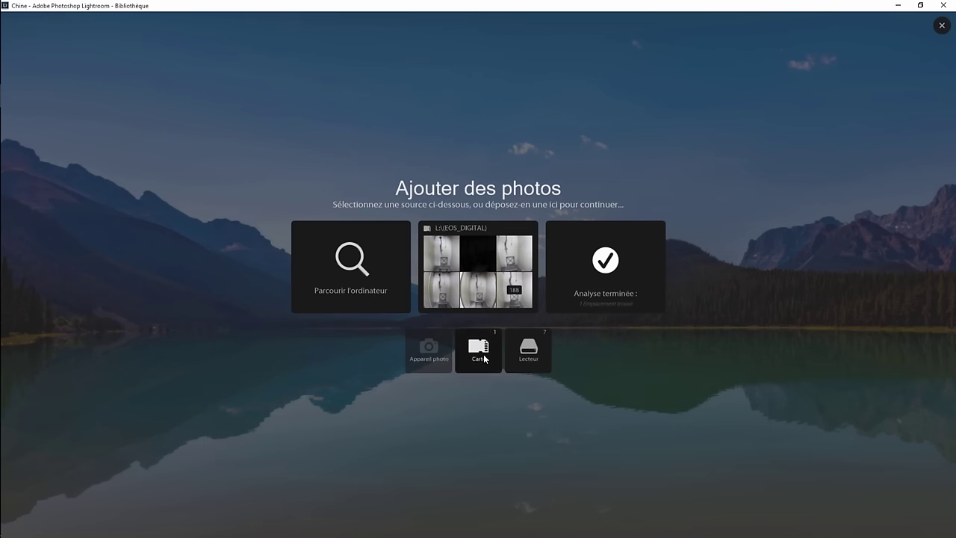
# Check the drive list, then load the EOS_DIGITAL memory card as the import source
pyautogui.click(531, 351)
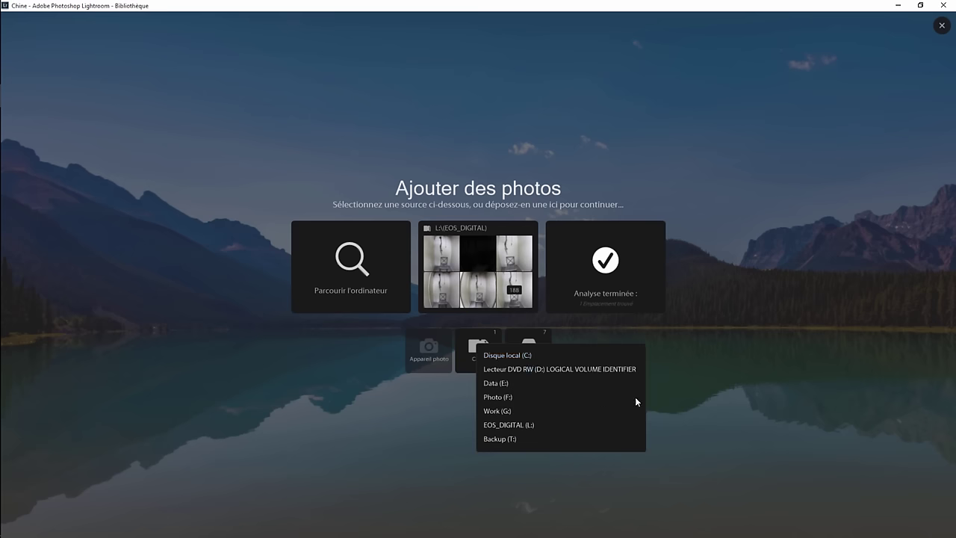
pyautogui.click(726, 362)
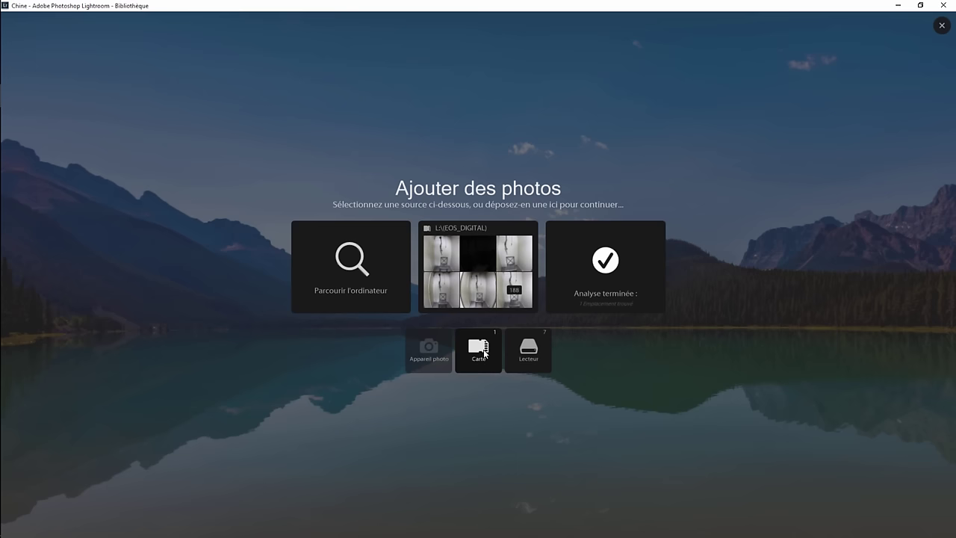
pyautogui.click(410, 345)
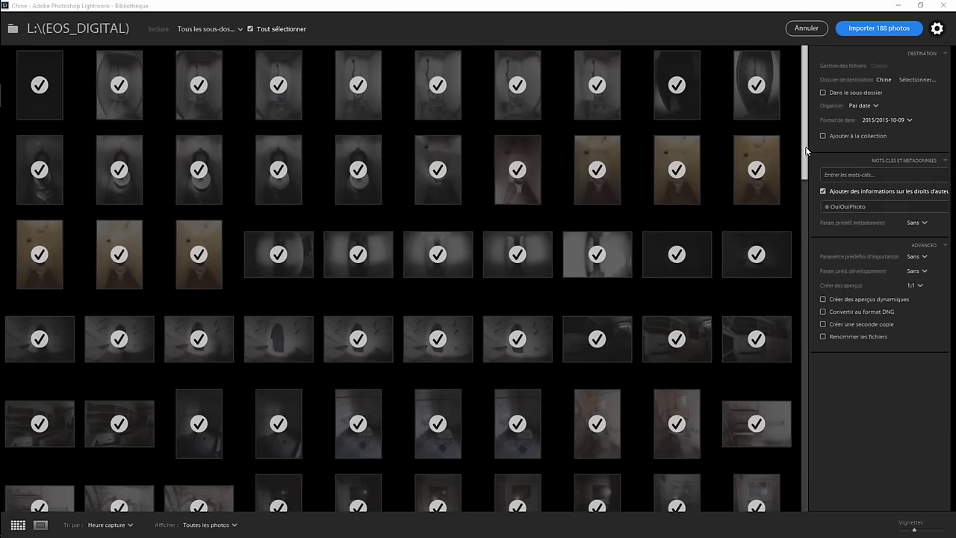
# Enlarge the import thumbnails to seven per row
pyautogui.moveTo(804, 82)
pyautogui.mouseDown()
pyautogui.moveTo(817, 241)
pyautogui.moveTo(799, 490)
pyautogui.moveTo(791, 297)
pyautogui.mouseUp()
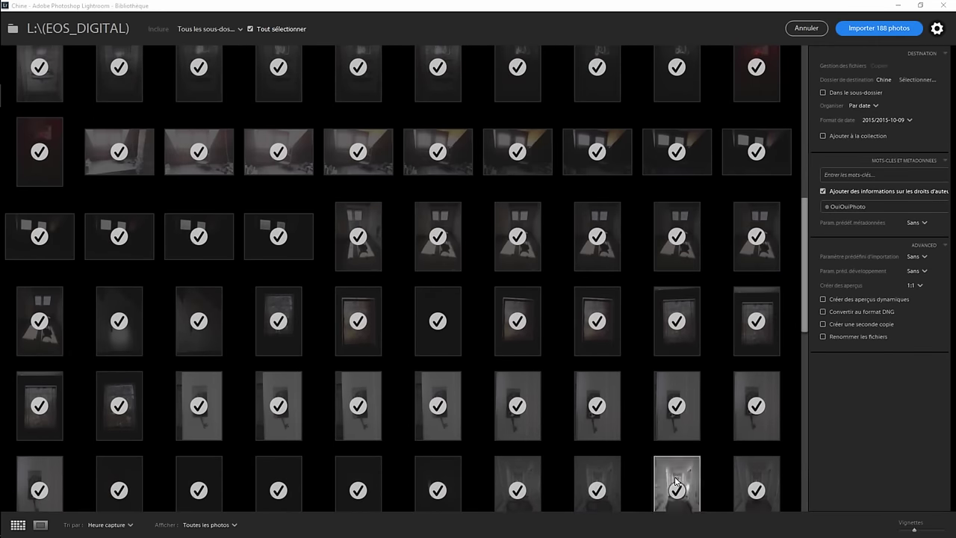
pyautogui.moveTo(915, 528); pyautogui.dragTo(926, 531)
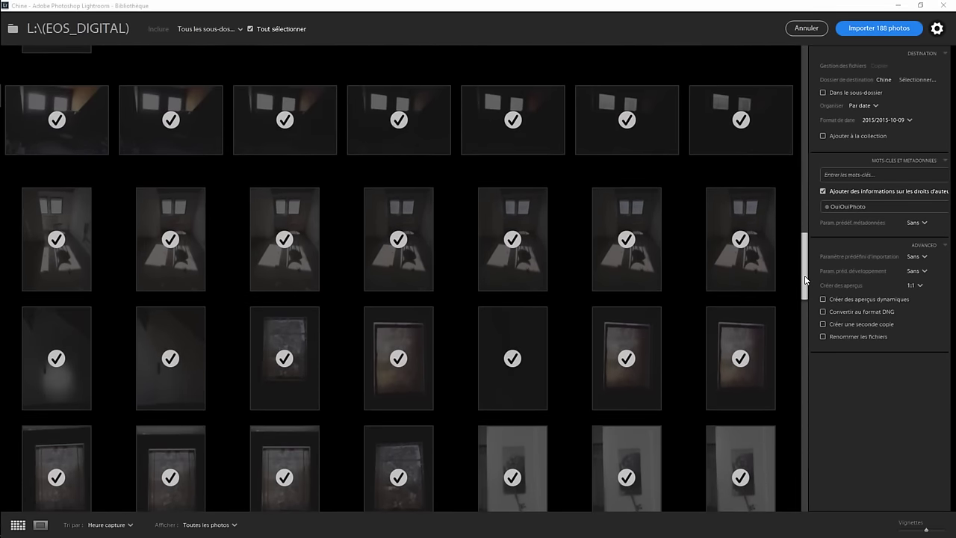
pyautogui.moveTo(804, 274); pyautogui.dragTo(794, 91)
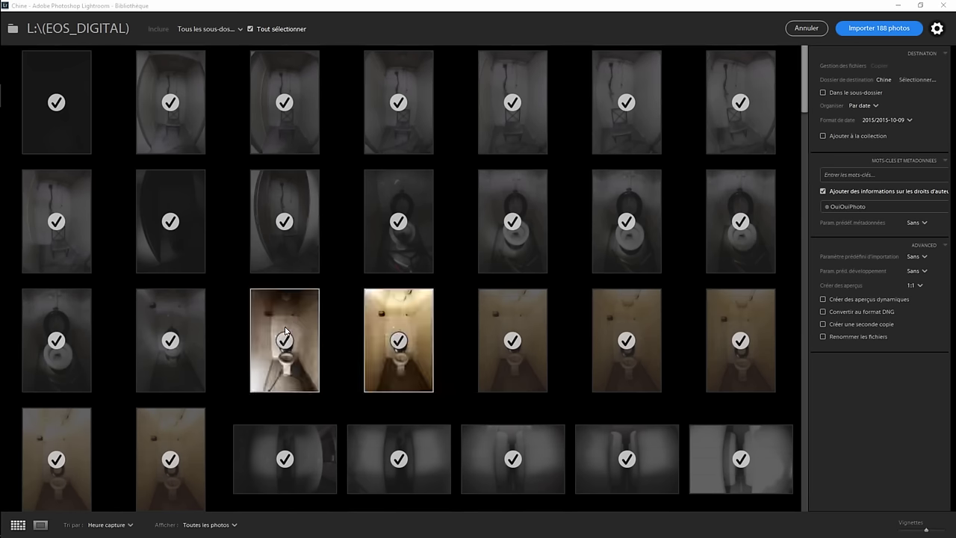
# Try sorting by file name and media type, then restore the capture-time order
pyautogui.click(105, 524)
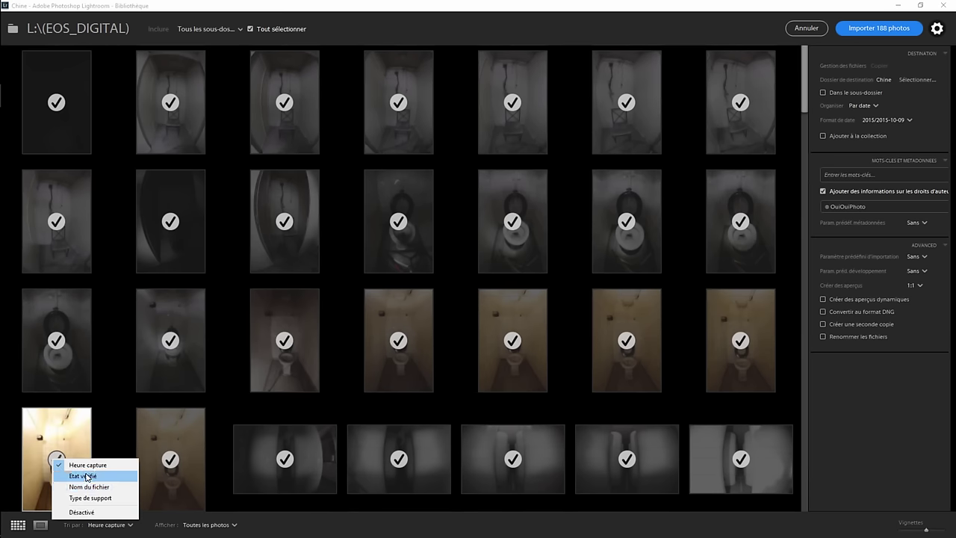
pyautogui.click(90, 487)
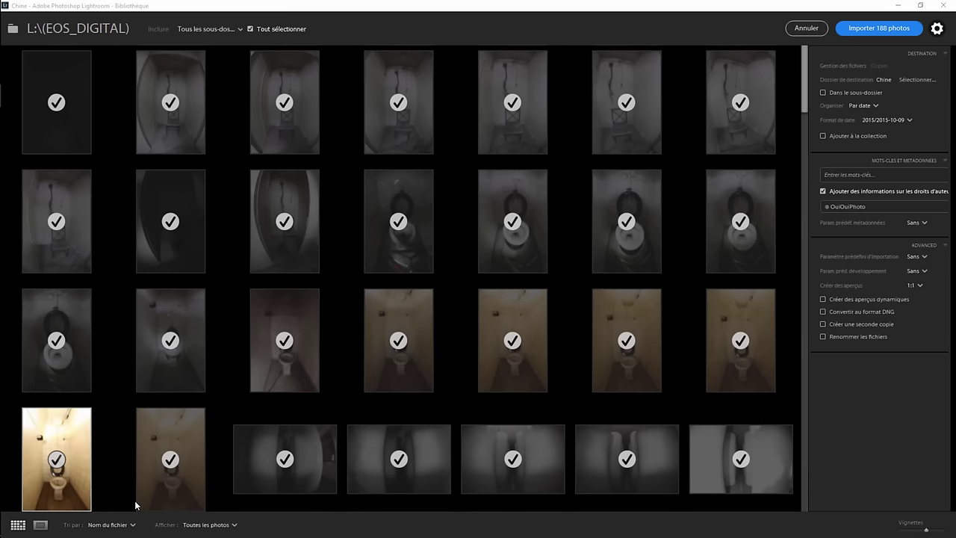
pyautogui.click(112, 525)
pyautogui.click(97, 502)
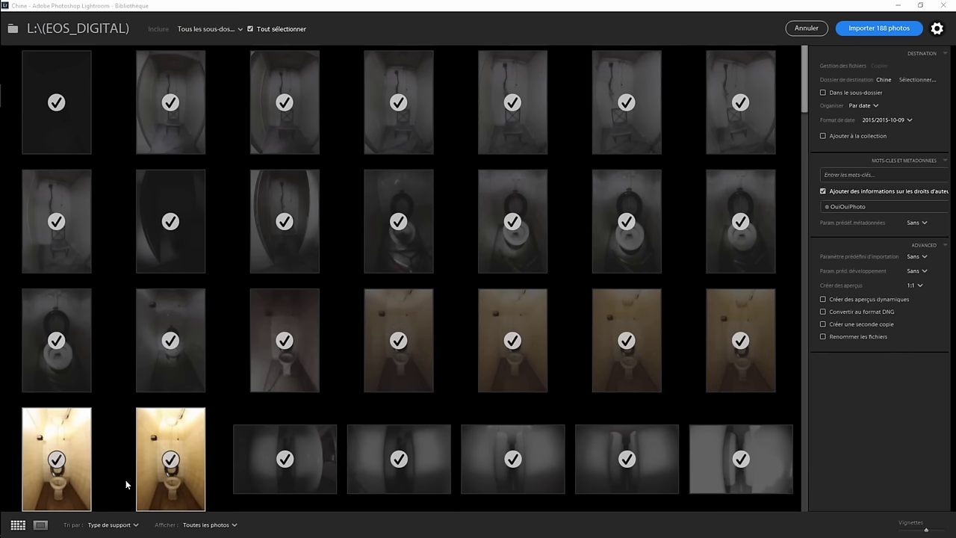
pyautogui.click(116, 524)
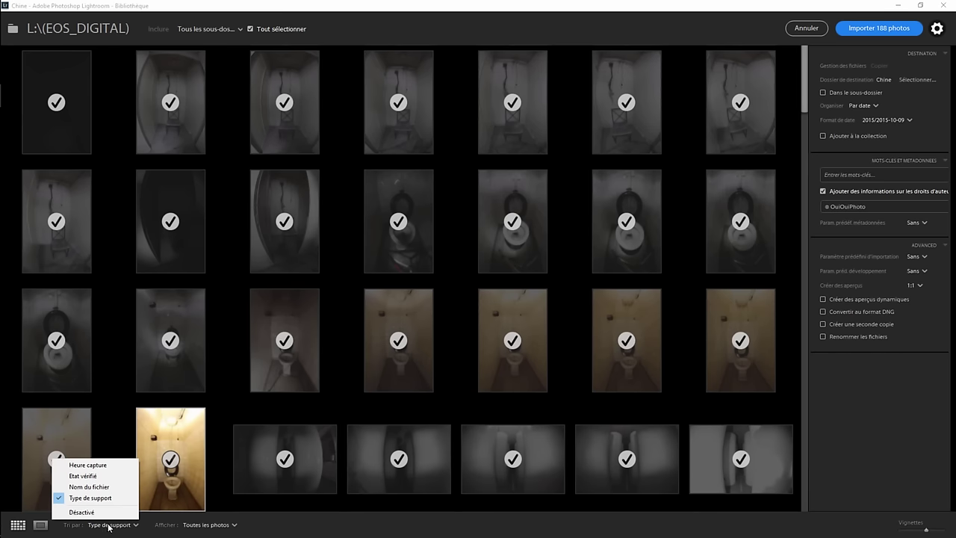
pyautogui.click(93, 465)
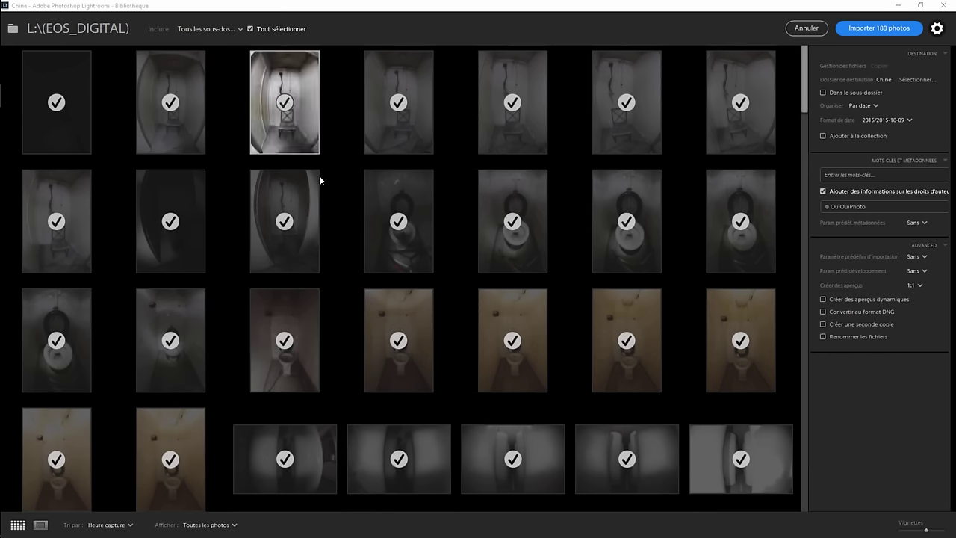
pyautogui.moveTo(805, 107); pyautogui.dragTo(809, 159)
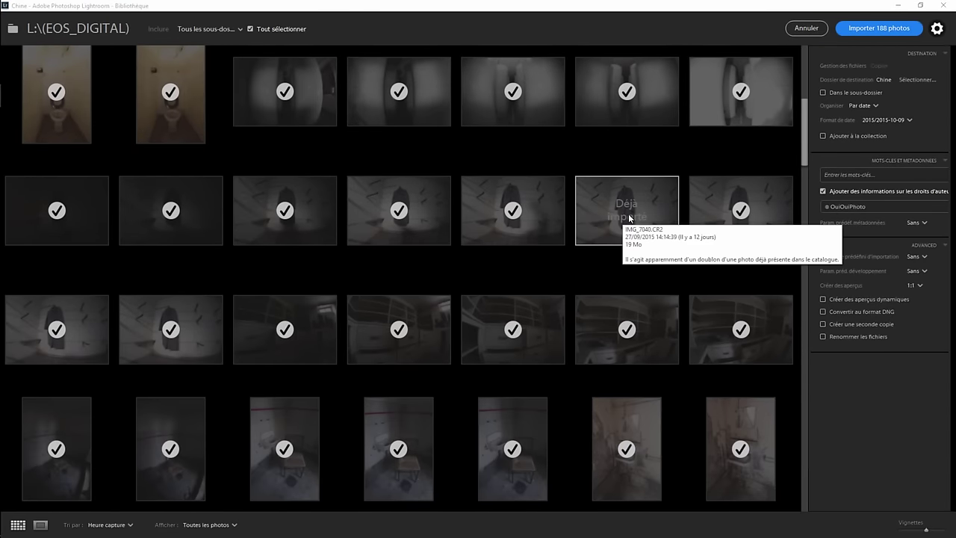
# Inspect the Inclure subfolder options, leaving them unchanged
pyautogui.moveTo(626, 210)
pyautogui.click(219, 28)
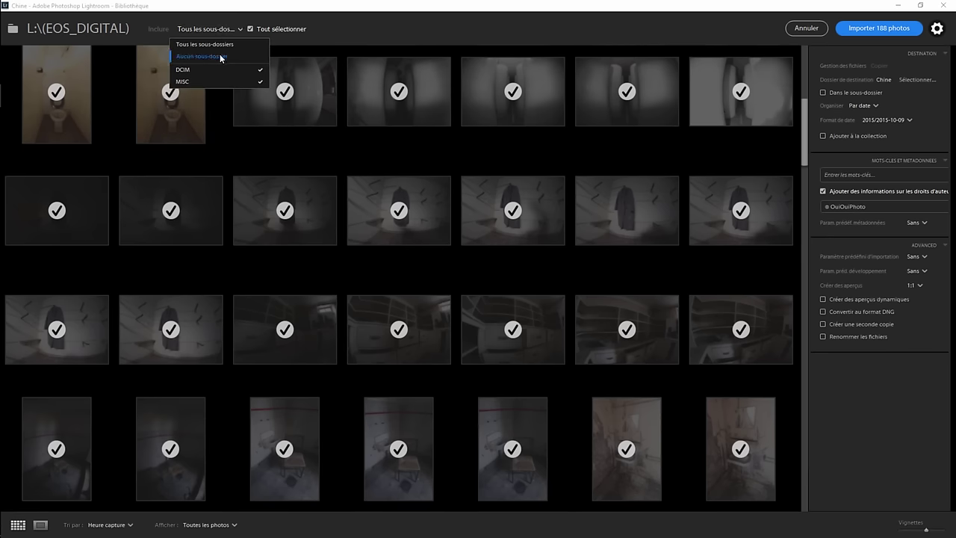
pyautogui.click(377, 29)
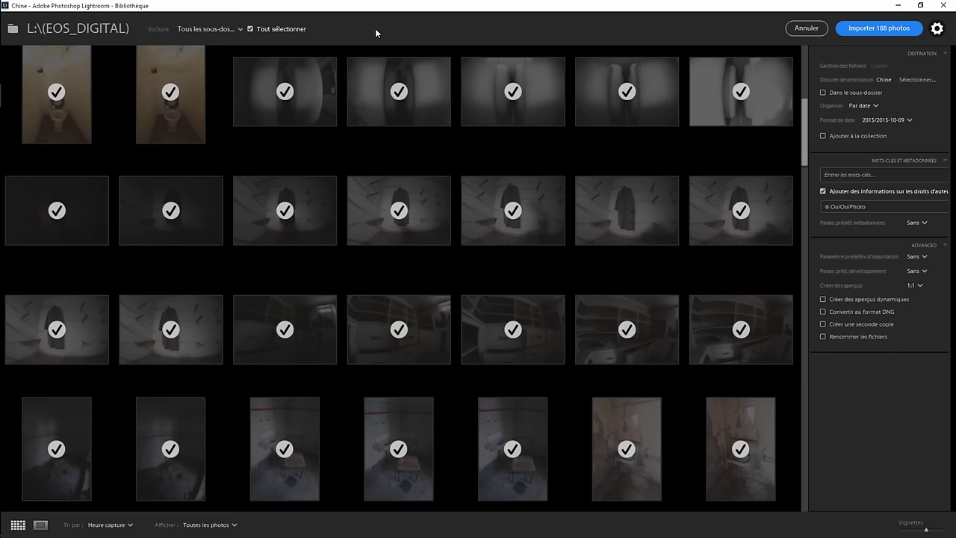
pyautogui.click(213, 29)
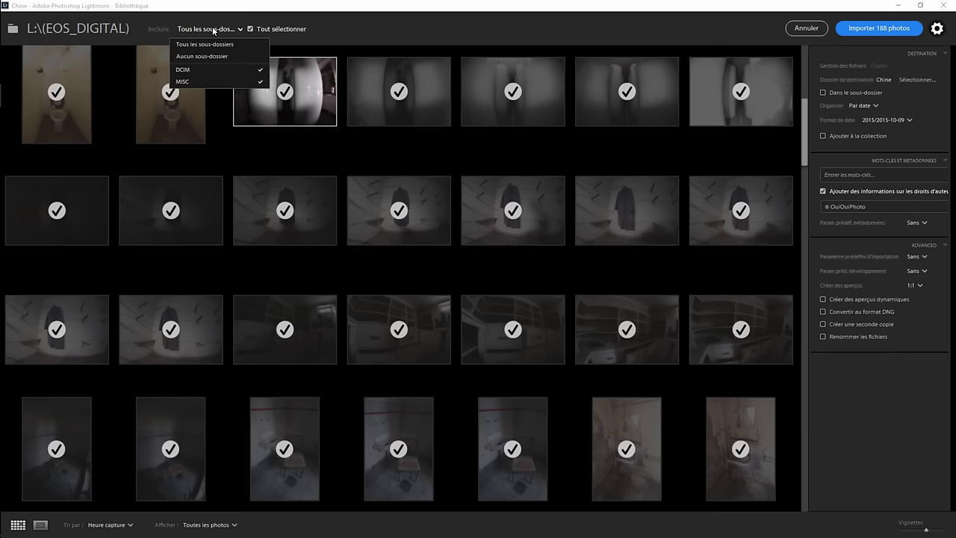
pyautogui.click(349, 29)
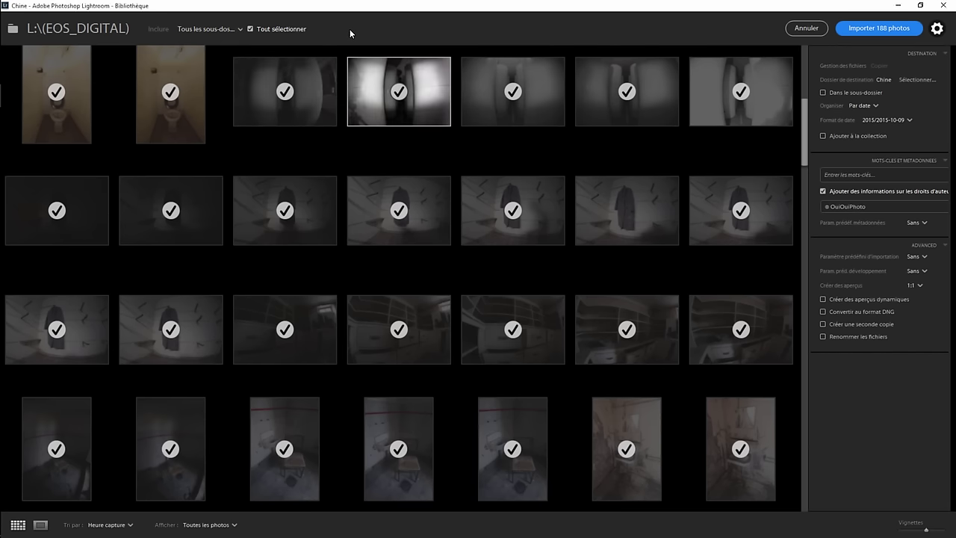
# Uncheck Tout sélectionner so no photo on the card is queued
pyautogui.click(250, 29)
pyautogui.click(250, 29)
pyautogui.click(250, 30)
pyautogui.scroll(-2, 340, 112)
pyautogui.scroll(4, 321, 110)
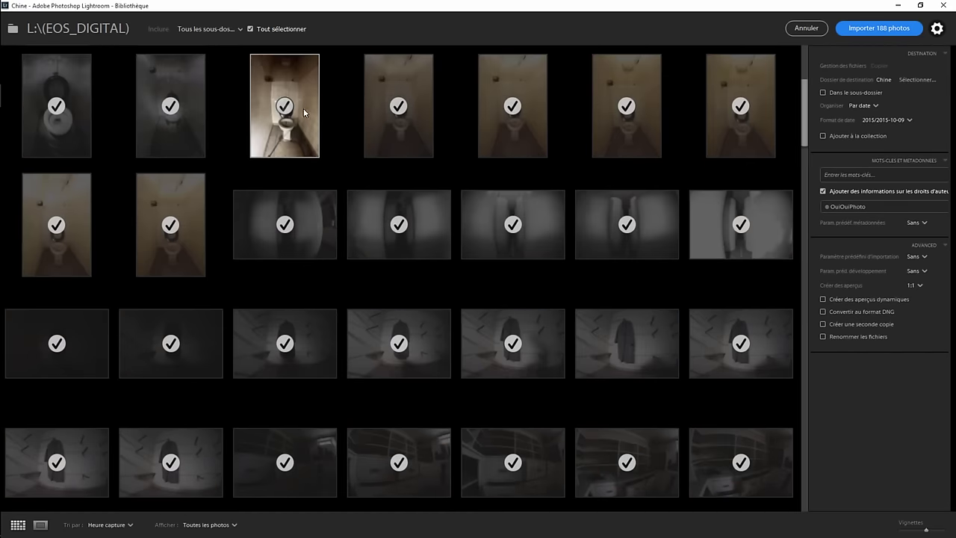
pyautogui.click(248, 31)
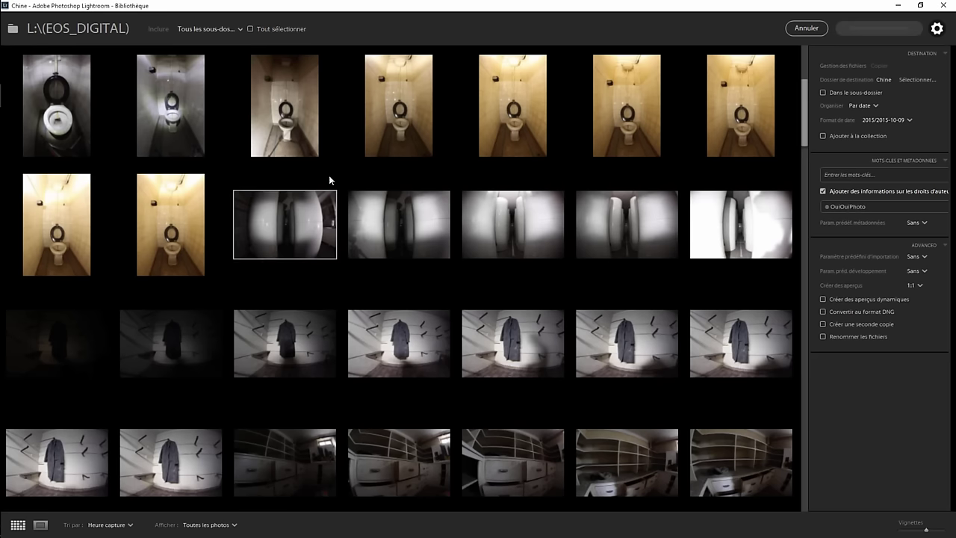
# Preview the red-lit mirror photo full size, toggling its import mark and leaving it excluded
pyautogui.scroll(-5, 330, 179)
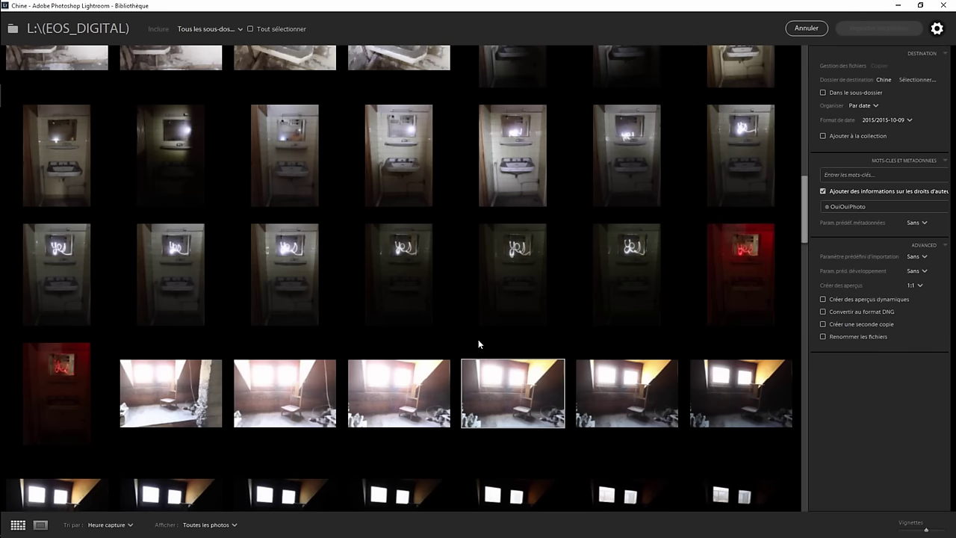
pyautogui.click(710, 291)
pyautogui.doubleClick(721, 306)
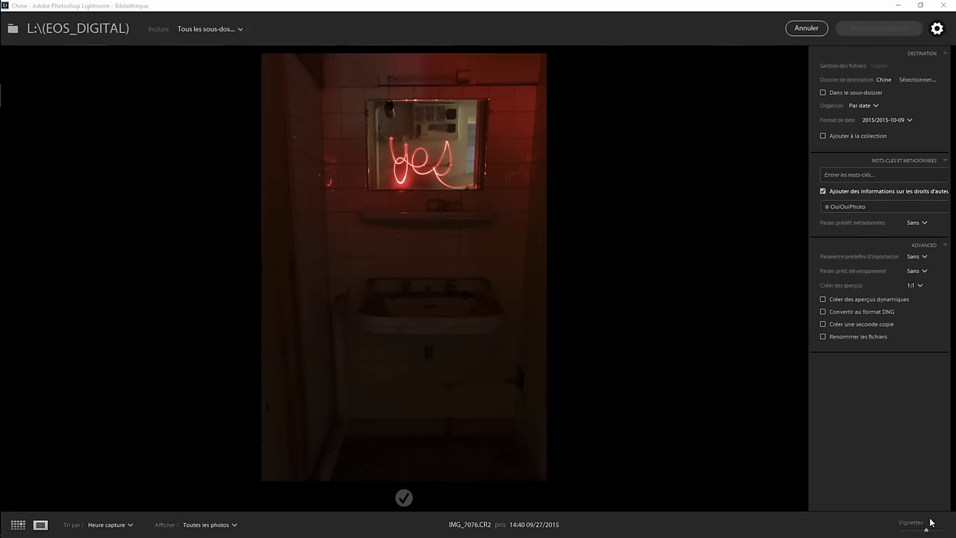
pyautogui.moveTo(927, 529); pyautogui.dragTo(908, 532)
pyautogui.moveTo(932, 531); pyautogui.dragTo(918, 530)
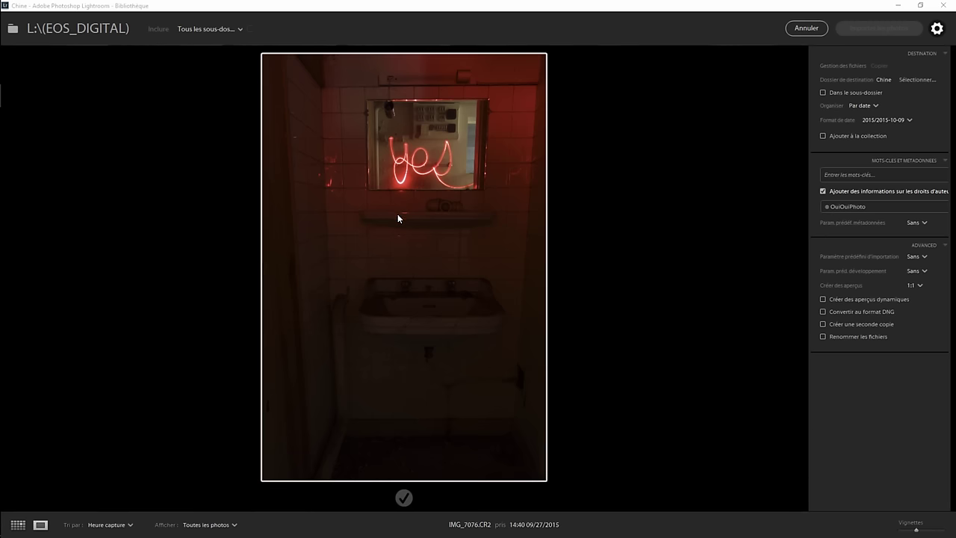
pyautogui.click(403, 498)
pyautogui.click(403, 496)
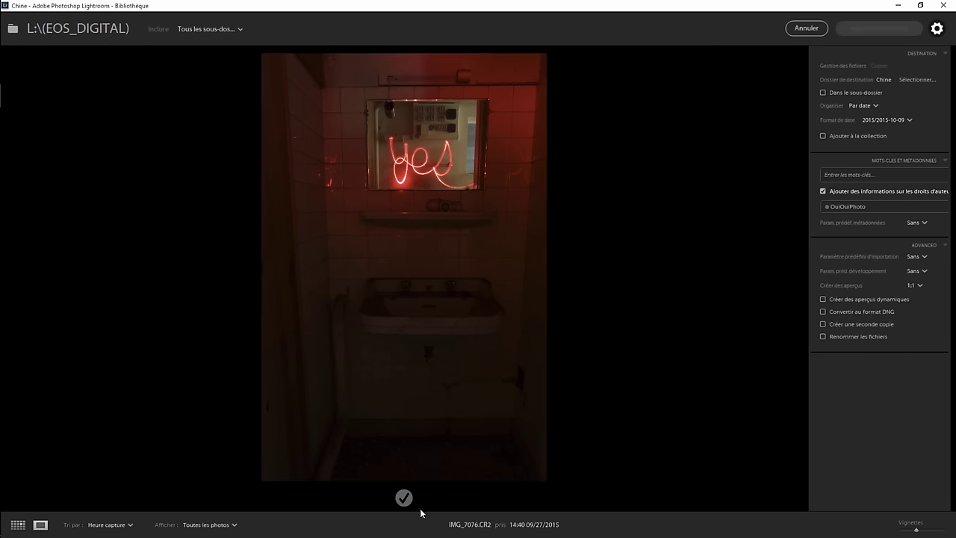
pyautogui.click(404, 500)
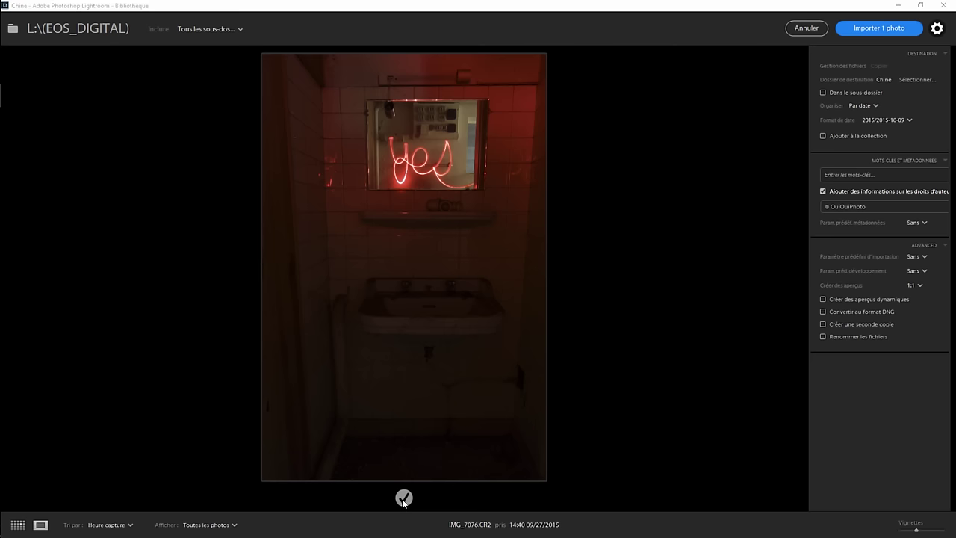
pyautogui.click(403, 500)
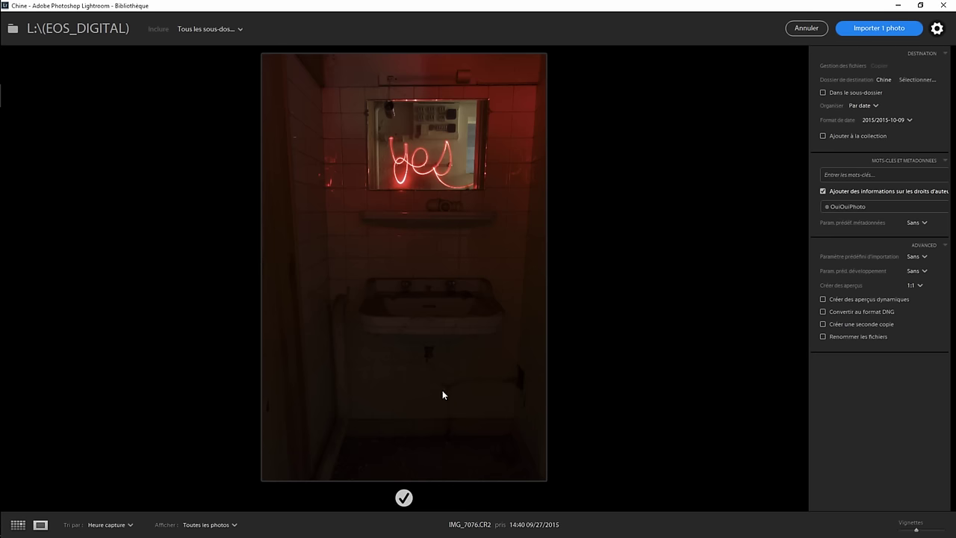
pyautogui.click(403, 500)
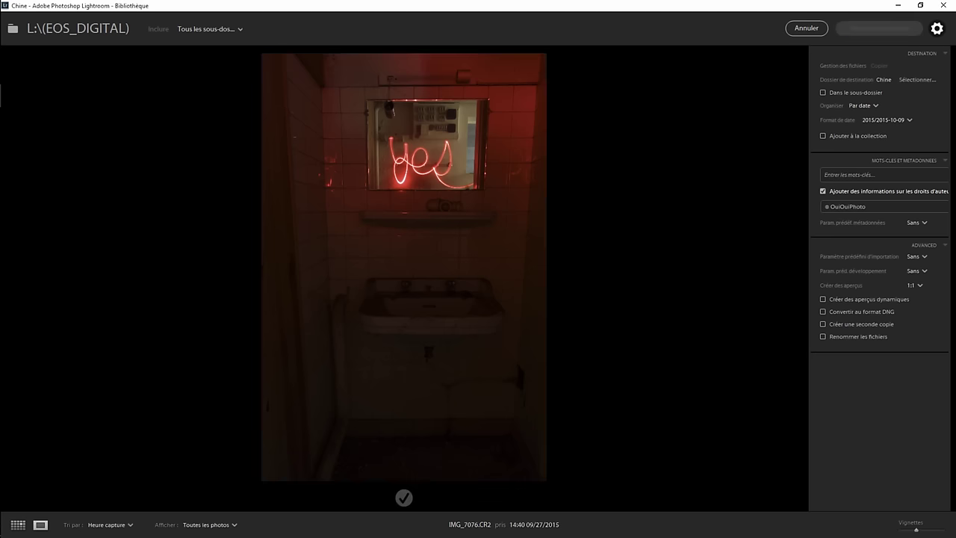
# Back in Grid view, tick two thumbnails, then check all 188 photos
pyautogui.click(17, 526)
pyautogui.moveTo(487, 276)
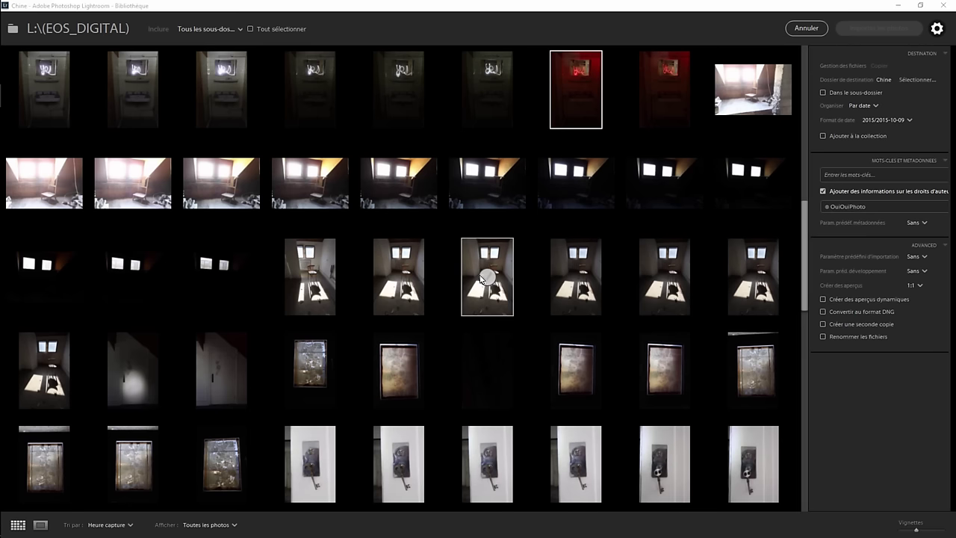
pyautogui.click(487, 90)
pyautogui.click(398, 90)
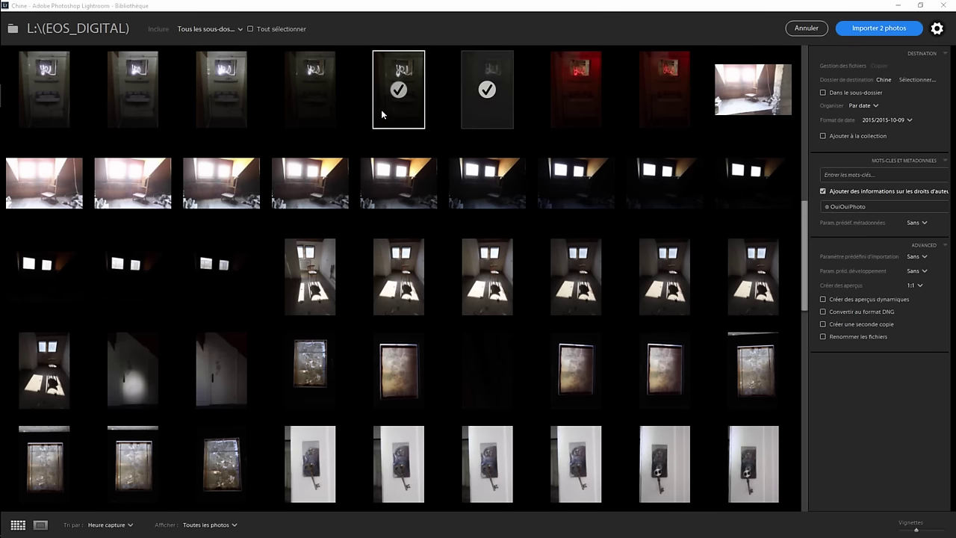
pyautogui.click(287, 33)
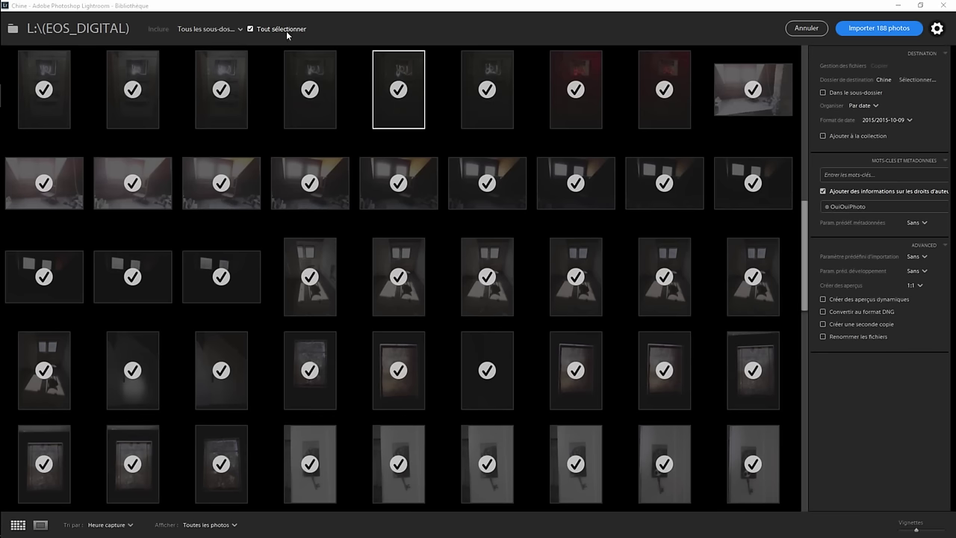
# Leave only Destination expanded, collapsing Mots-clés and Advanced, and browse the Chine destination folder
pyautogui.click(937, 30)
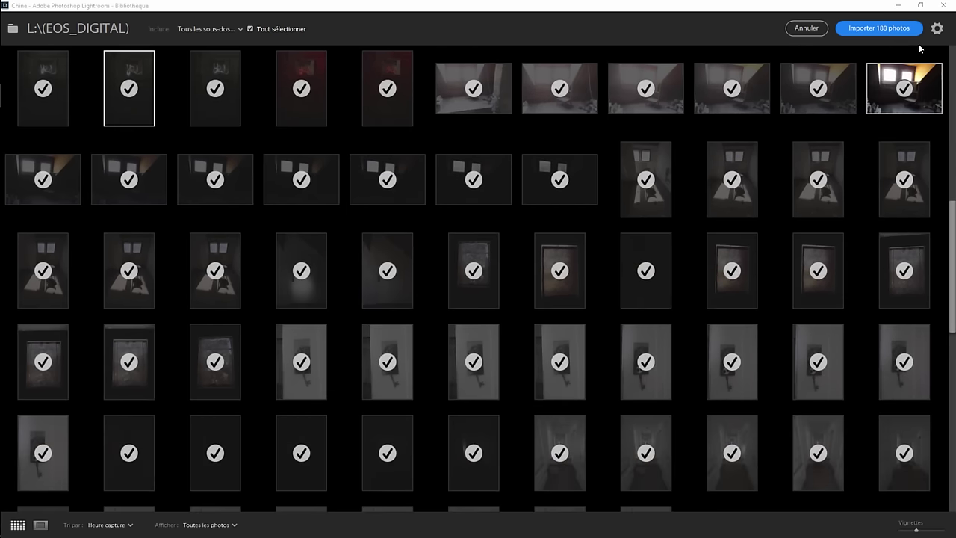
pyautogui.click(937, 30)
pyautogui.click(944, 54)
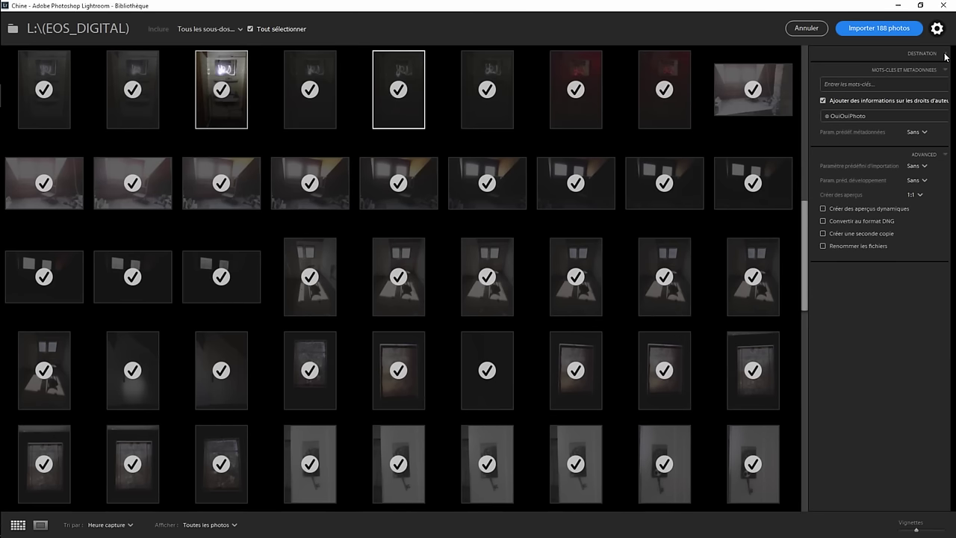
pyautogui.click(945, 69)
pyautogui.click(944, 86)
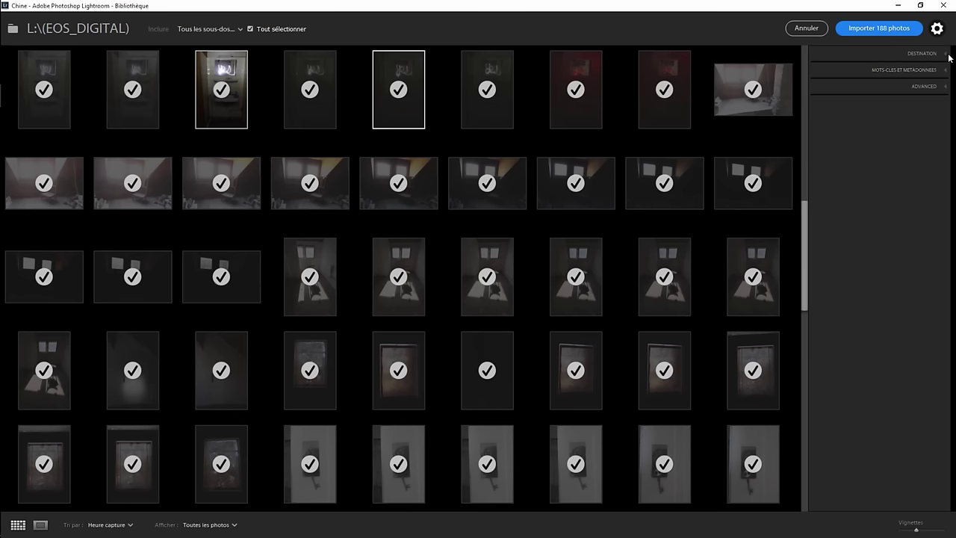
pyautogui.click(944, 54)
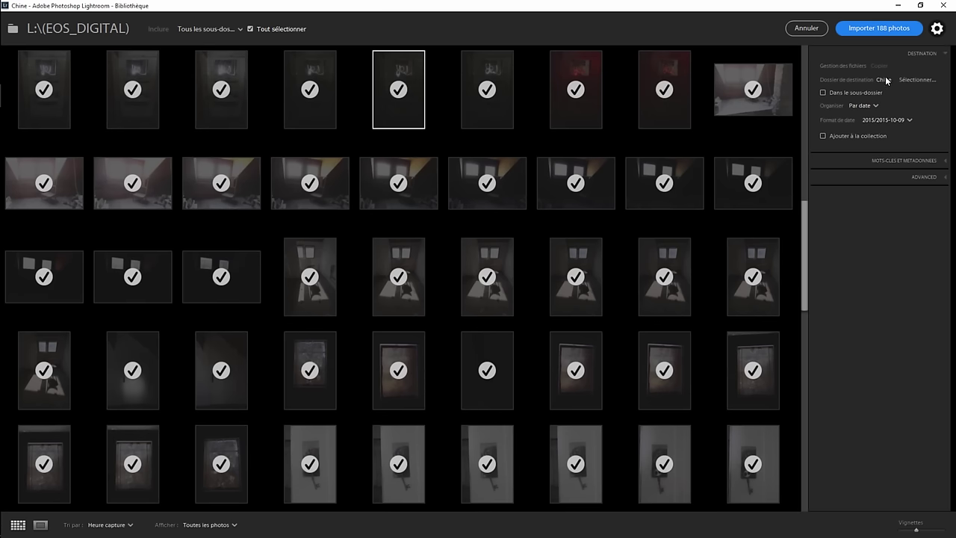
pyautogui.click(907, 79)
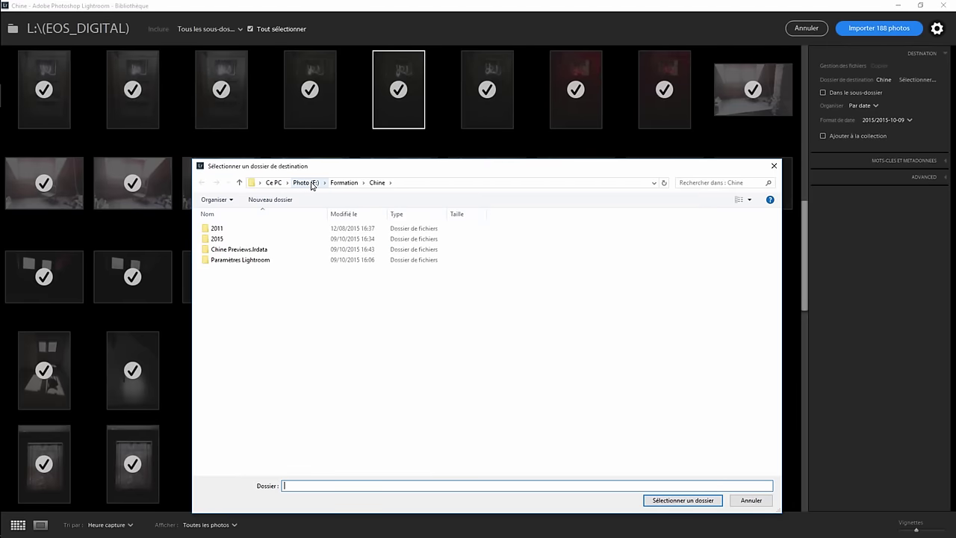
# Close the folder picker and import into a sub-folder named test2
pyautogui.click(773, 165)
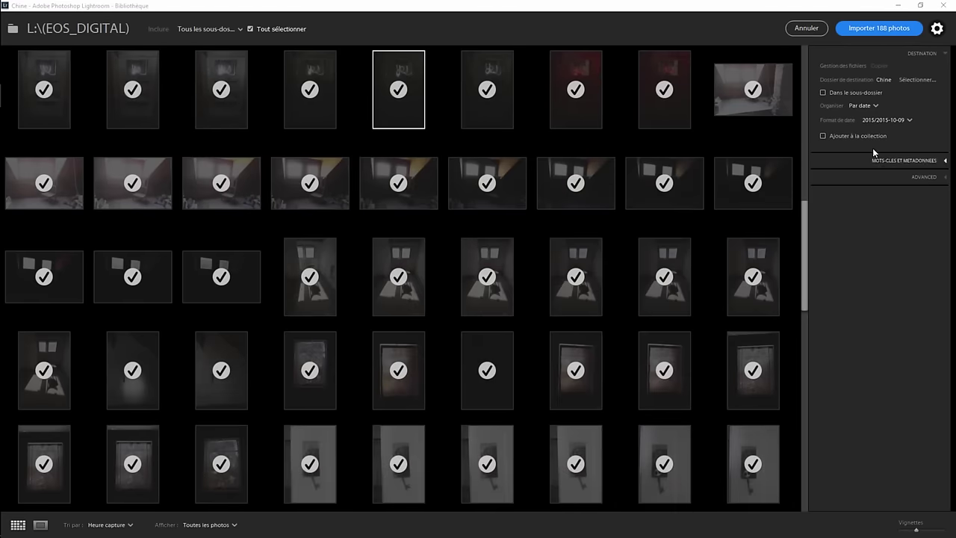
pyautogui.click(834, 92)
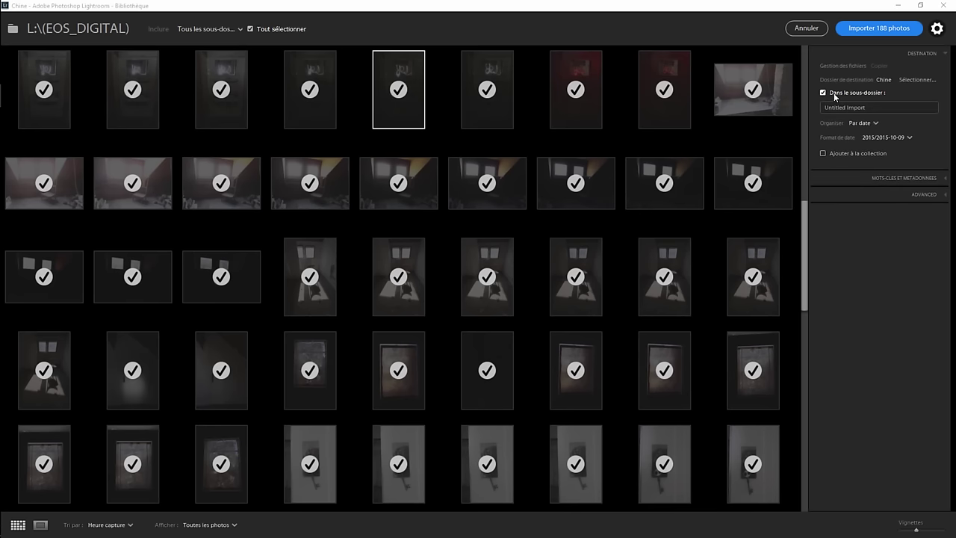
pyautogui.click(833, 92)
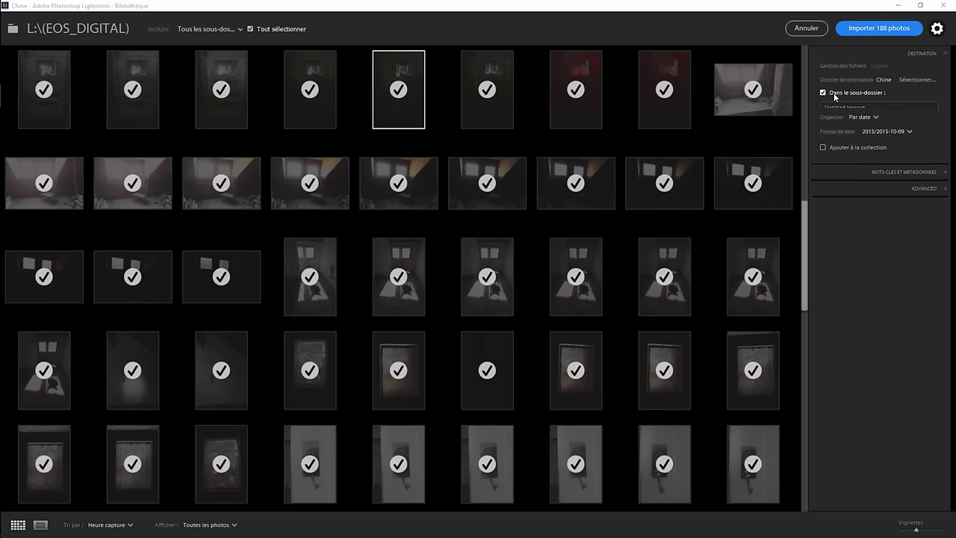
pyautogui.click(834, 93)
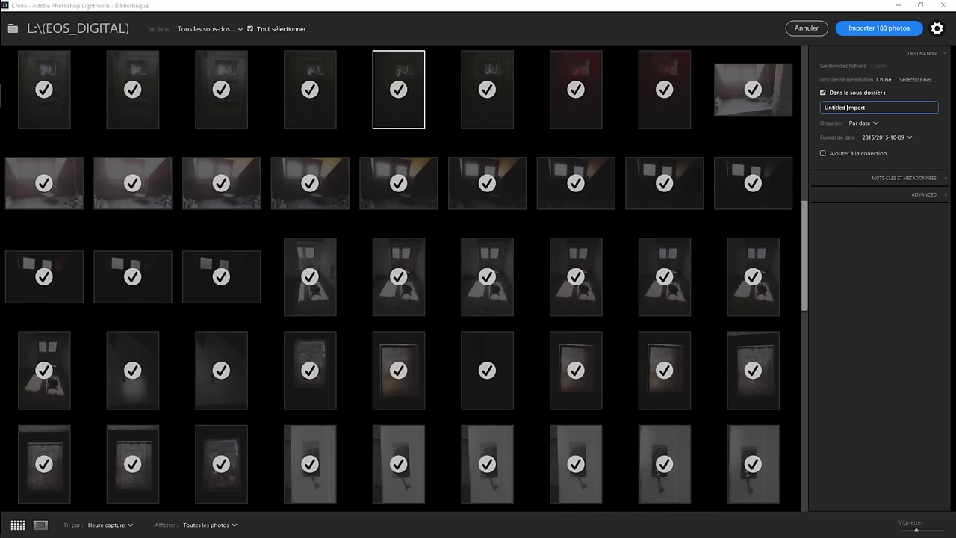
pyautogui.tripleClick(868, 107)
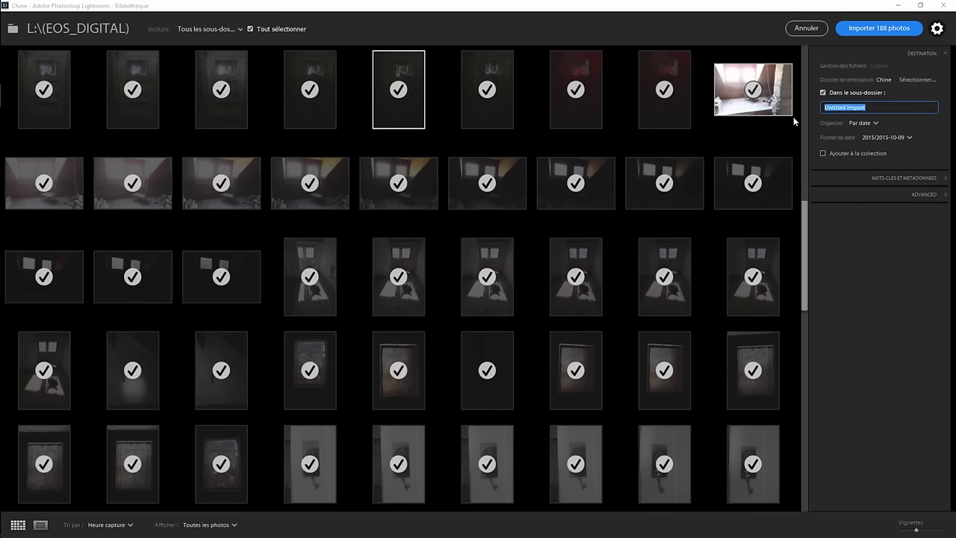
pyautogui.write('test2')
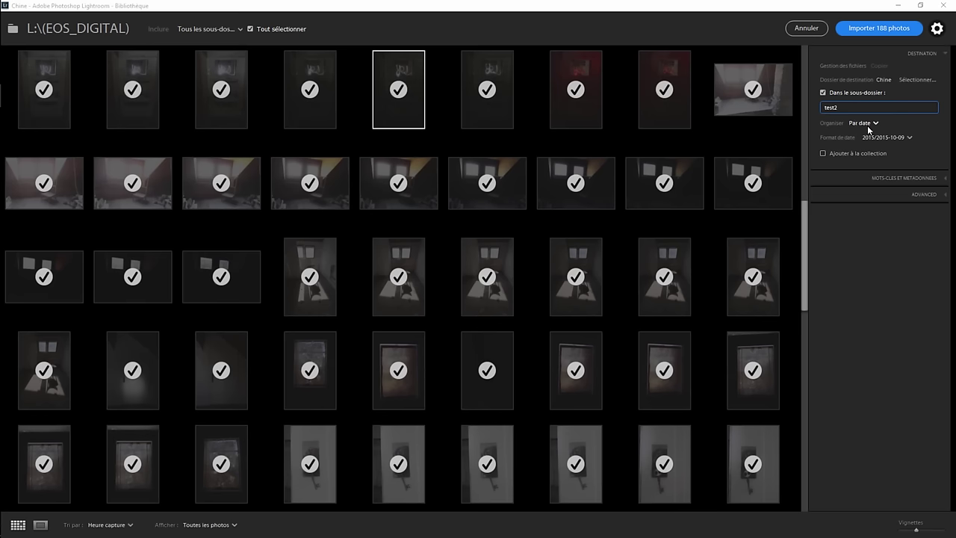
# Keep the imports organised by date using the 2015/2015-10-09 folder format
pyautogui.click(879, 138)
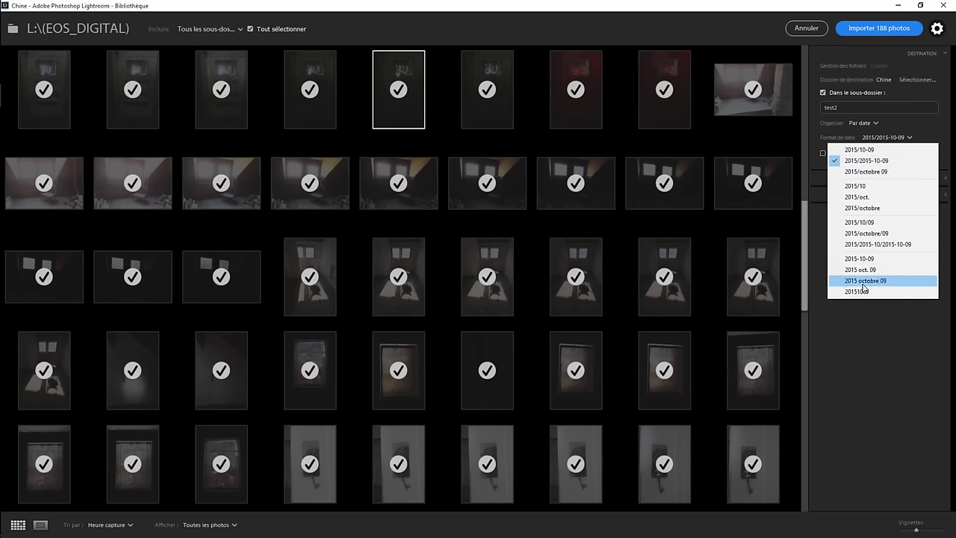
pyautogui.click(863, 160)
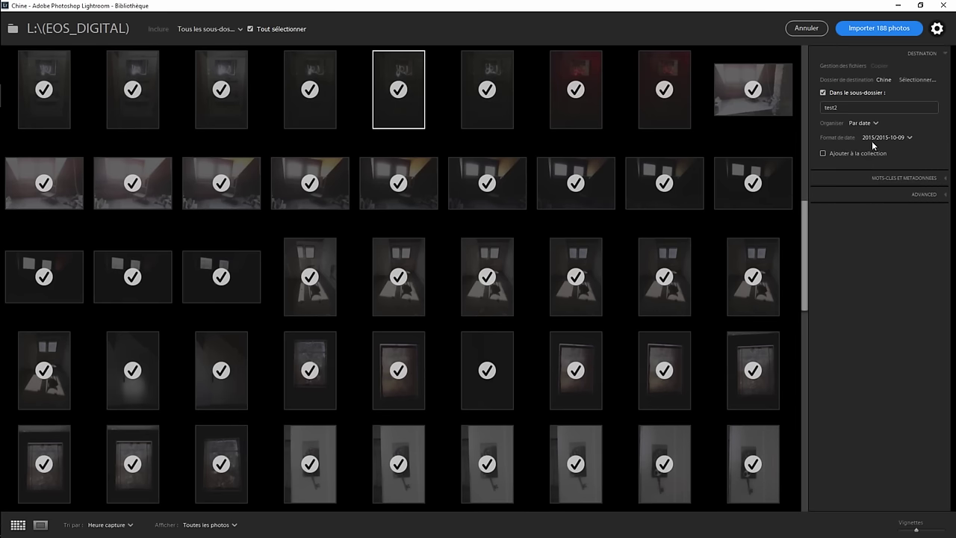
pyautogui.click(864, 124)
pyautogui.click(873, 146)
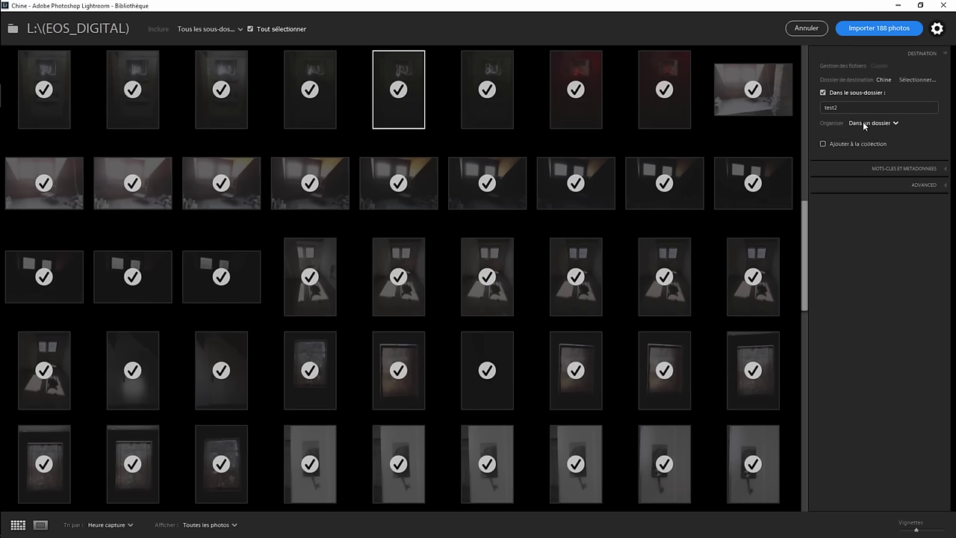
pyautogui.click(863, 122)
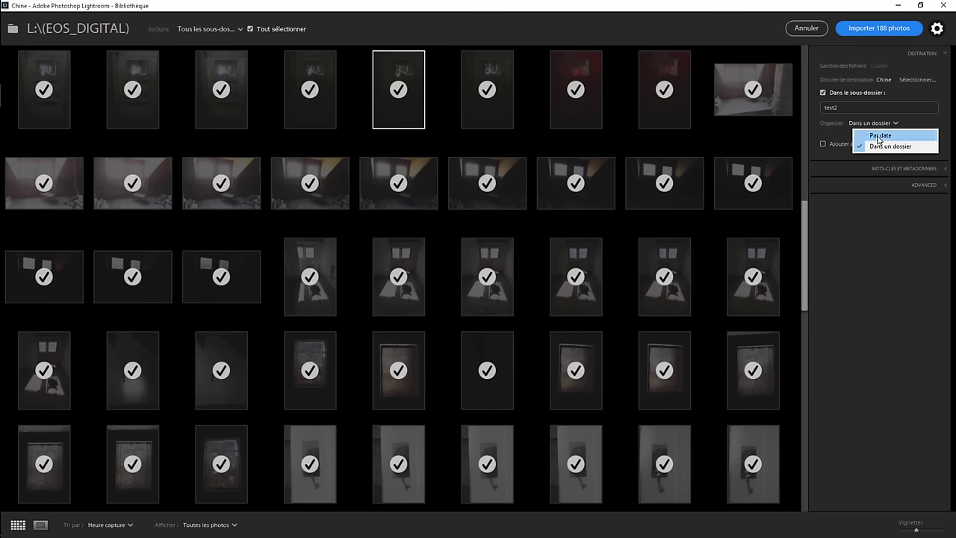
pyautogui.click(876, 136)
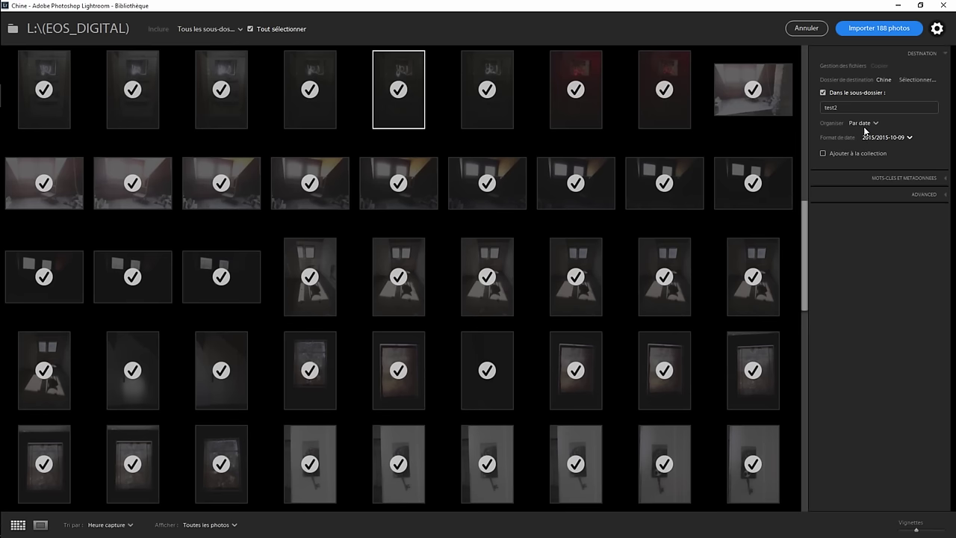
pyautogui.click(824, 152)
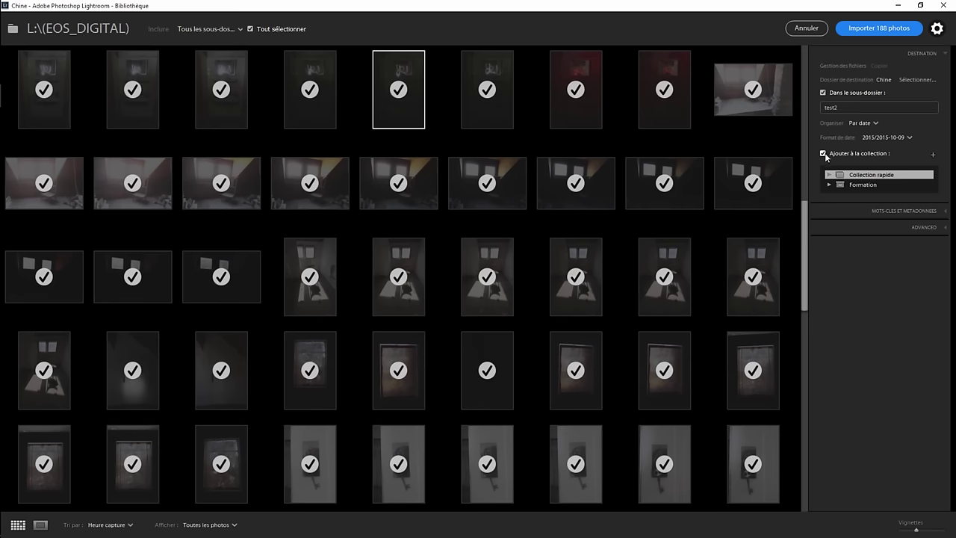
pyautogui.click(933, 156)
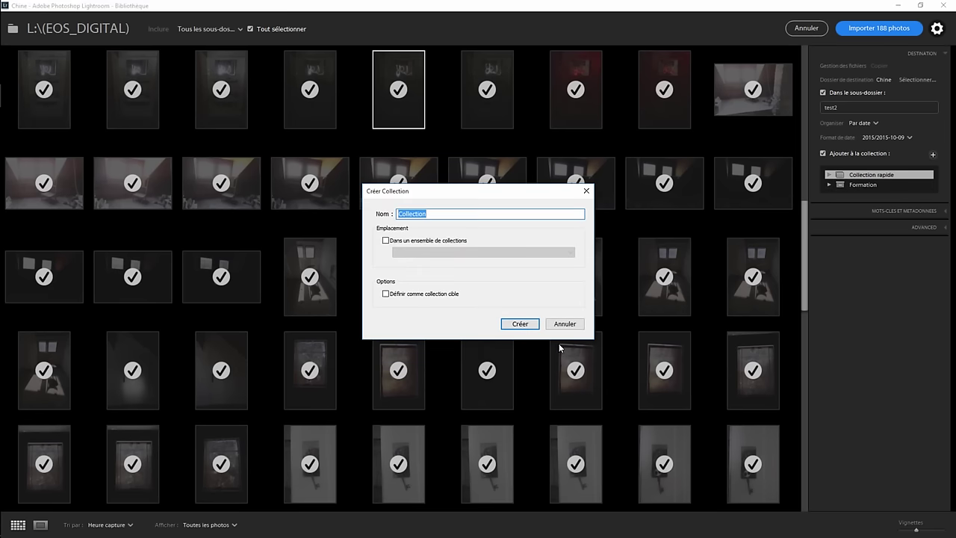
pyautogui.click(569, 326)
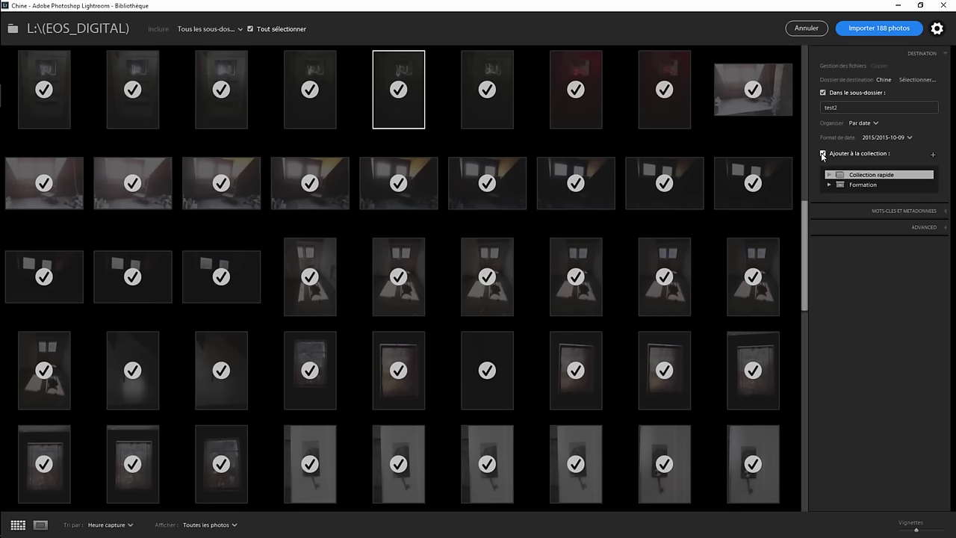
pyautogui.click(822, 154)
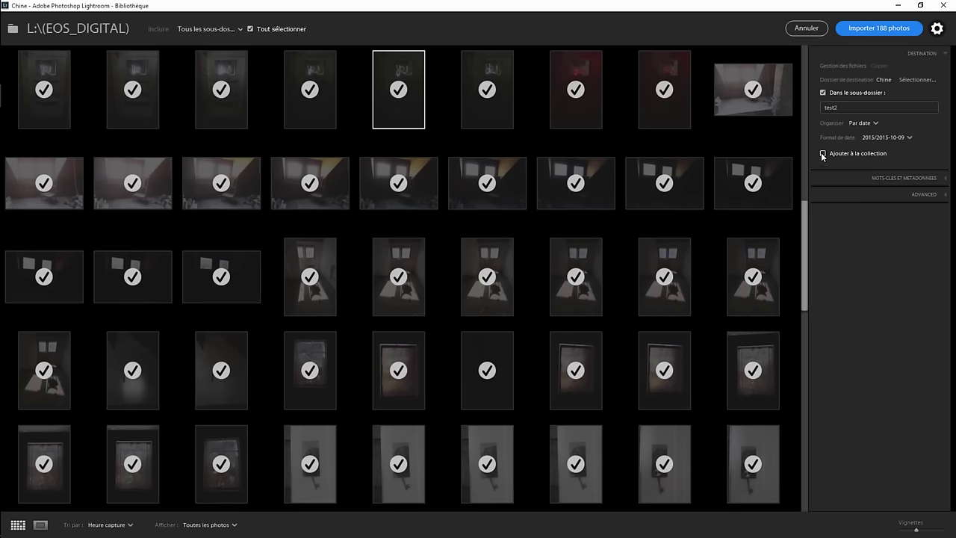
# Tag the imported photos with the keyword Urbex
pyautogui.click(946, 178)
pyautogui.click(855, 192)
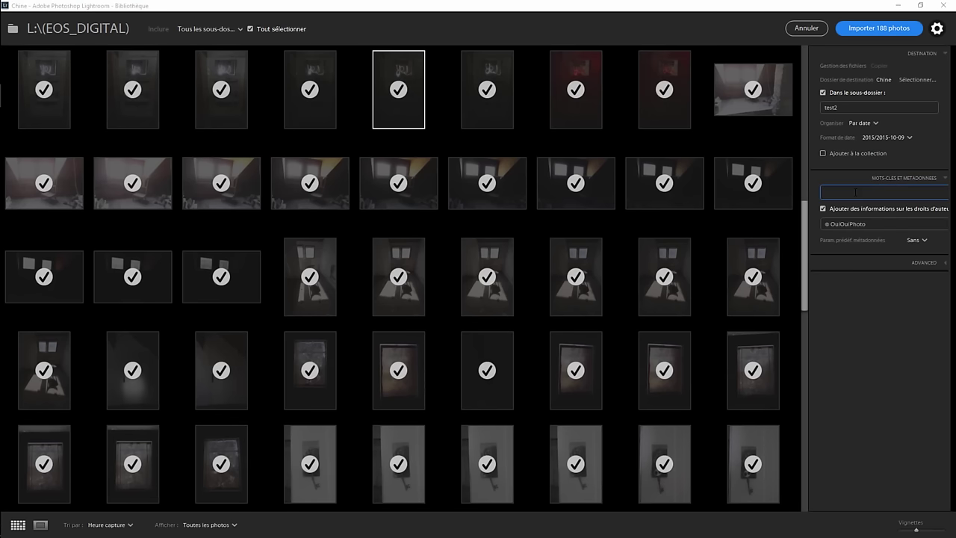
pyautogui.write('Ur')
pyautogui.write('bex')
# Keep copyright information enabled and look at the metadata preset editor before closing it
pyautogui.click(832, 210)
pyautogui.click(831, 209)
pyautogui.click(918, 240)
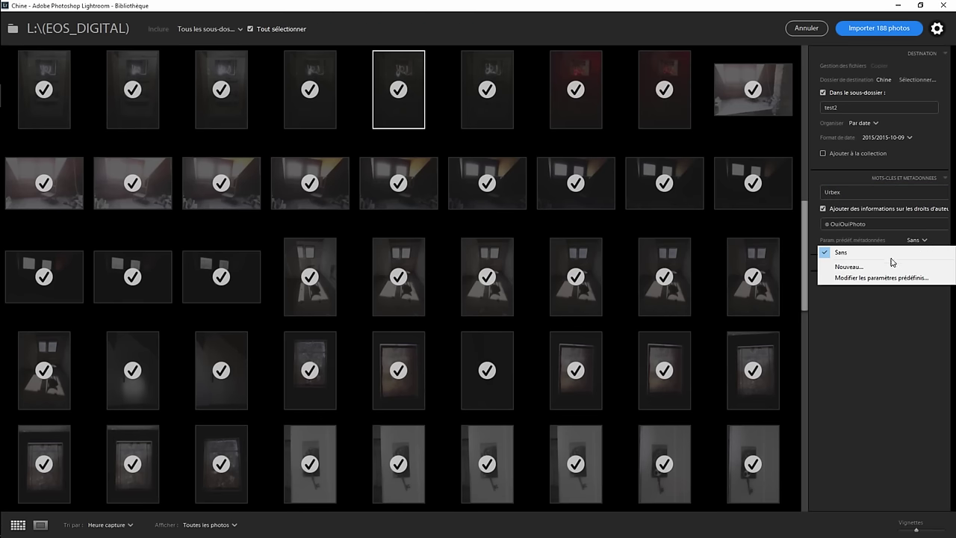
pyautogui.click(862, 278)
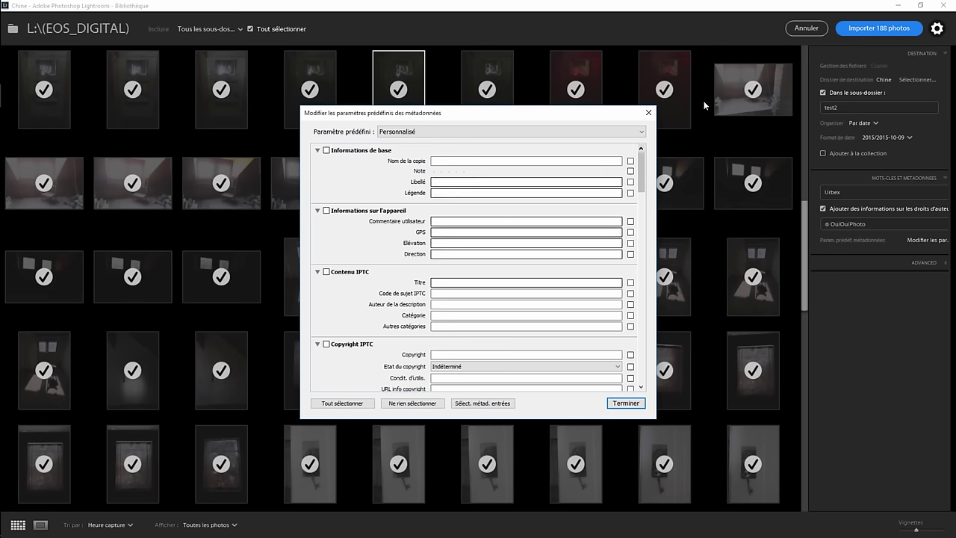
pyautogui.click(649, 114)
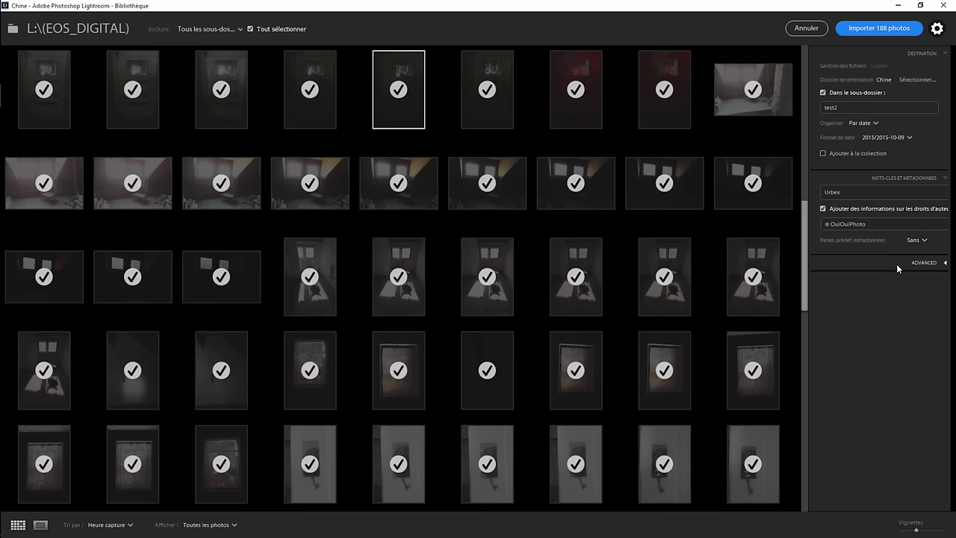
# Expand Advanced and apply the Chine import preset, then switch to Chine2
pyautogui.click(944, 264)
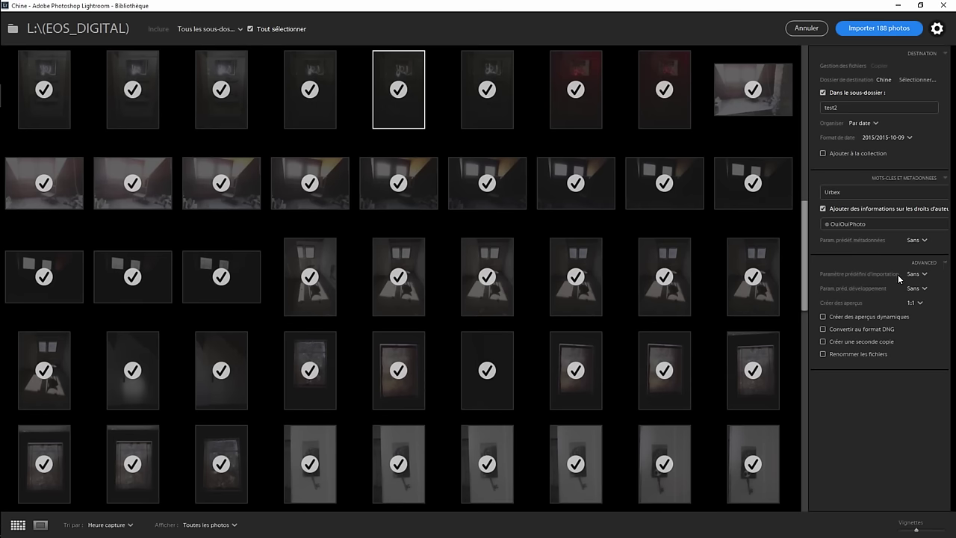
pyautogui.click(925, 275)
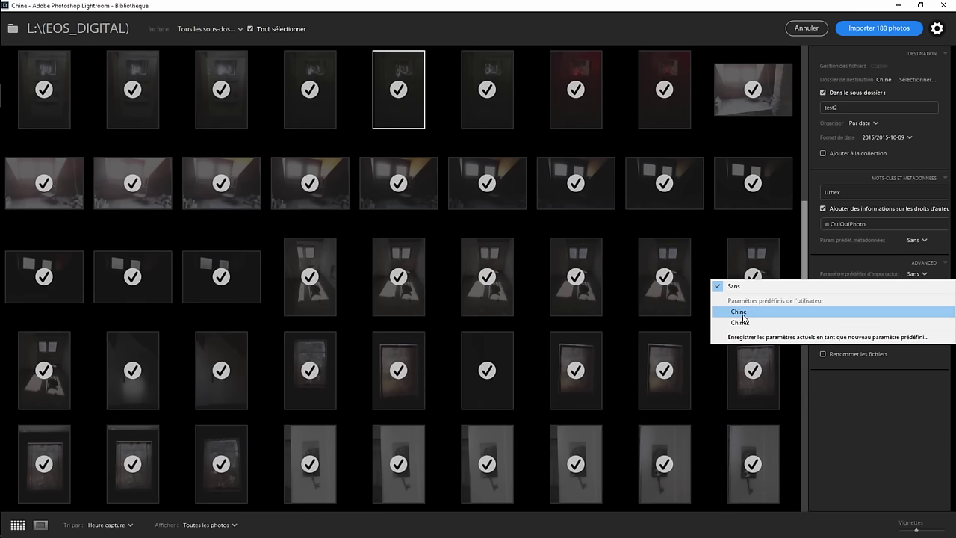
pyautogui.click(850, 394)
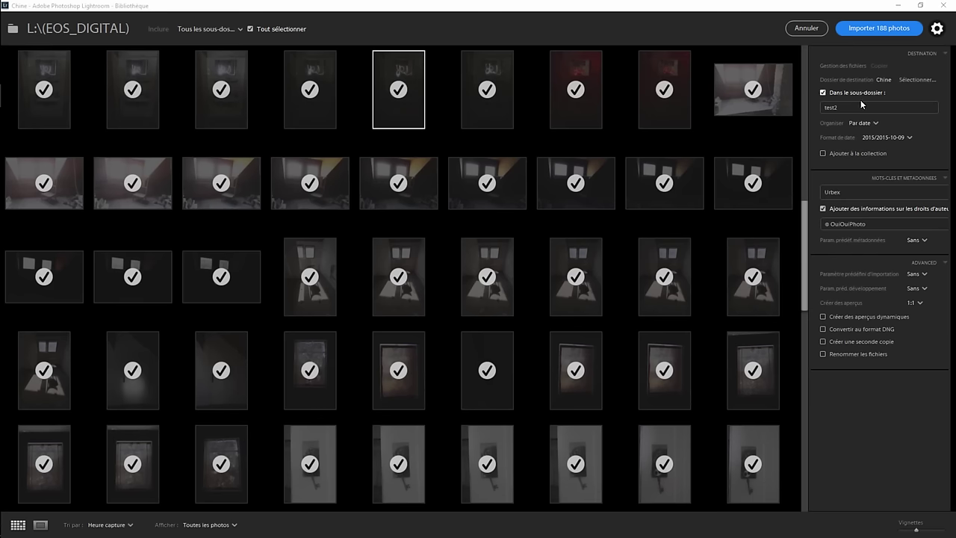
pyautogui.click(913, 274)
pyautogui.click(790, 311)
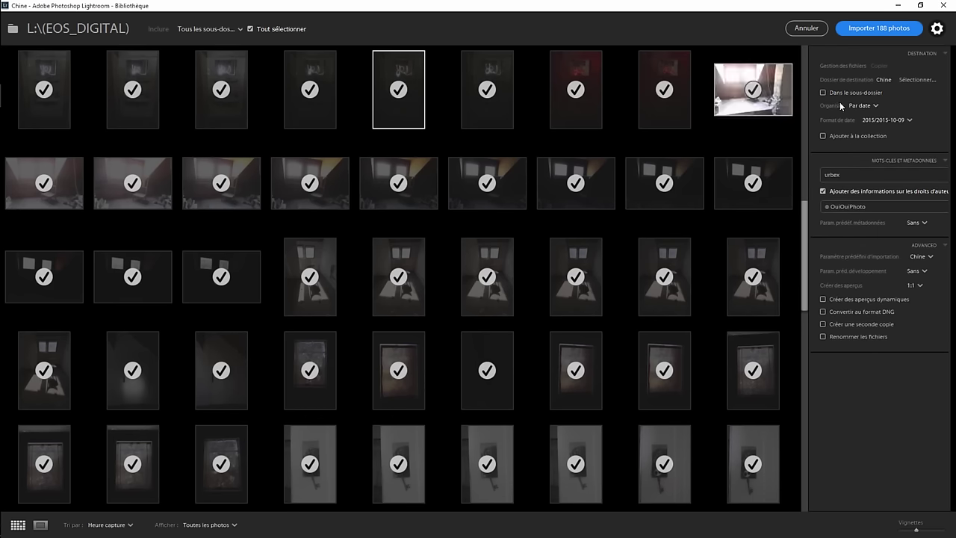
pyautogui.click(920, 256)
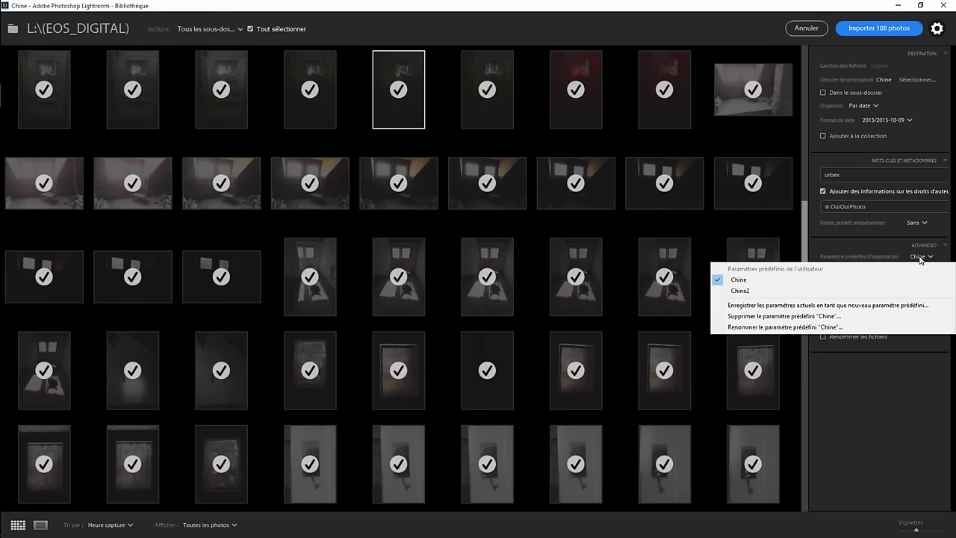
pyautogui.click(777, 292)
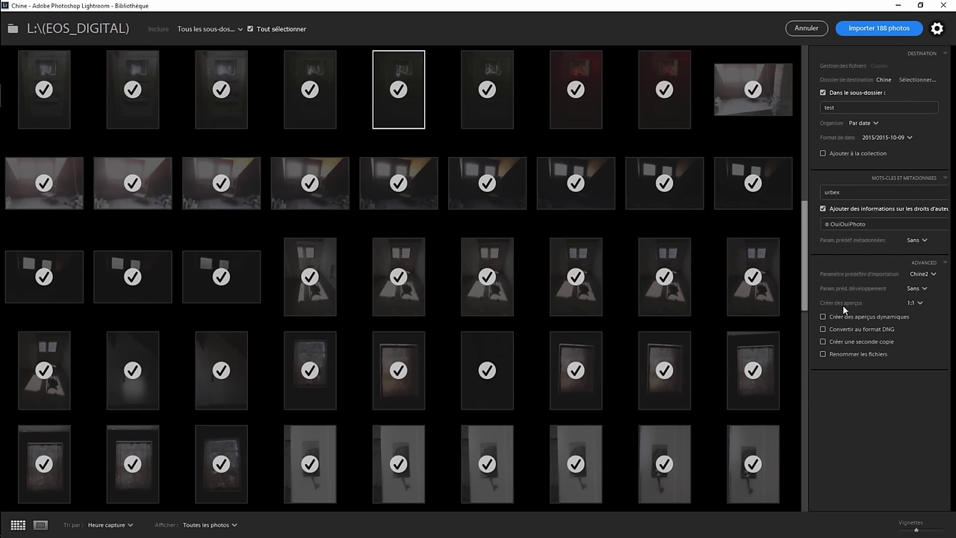
pyautogui.click(920, 302)
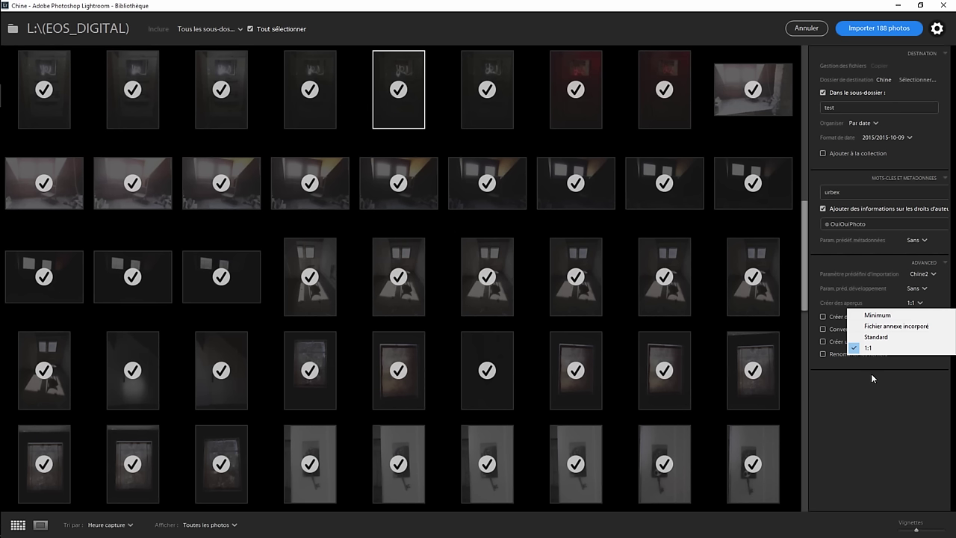
pyautogui.click(872, 376)
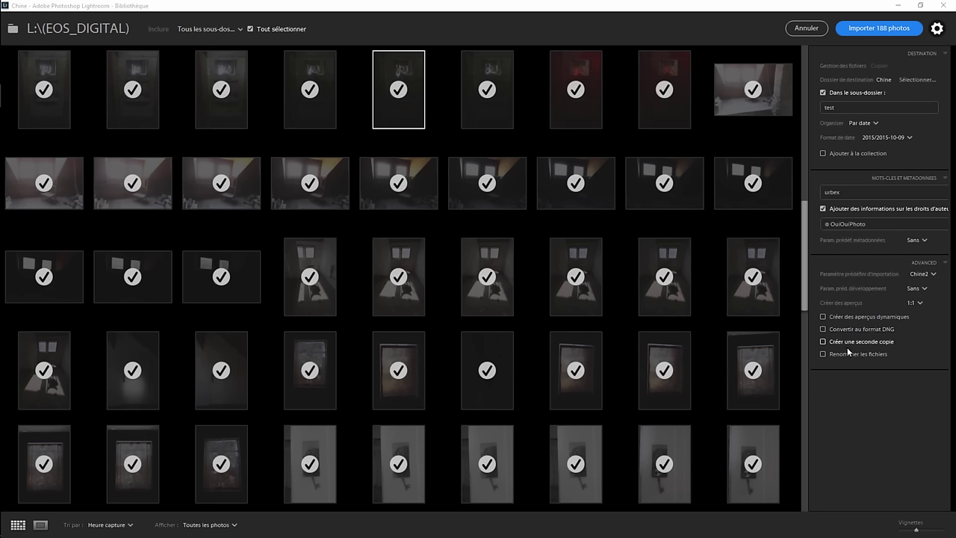
pyautogui.click(837, 342)
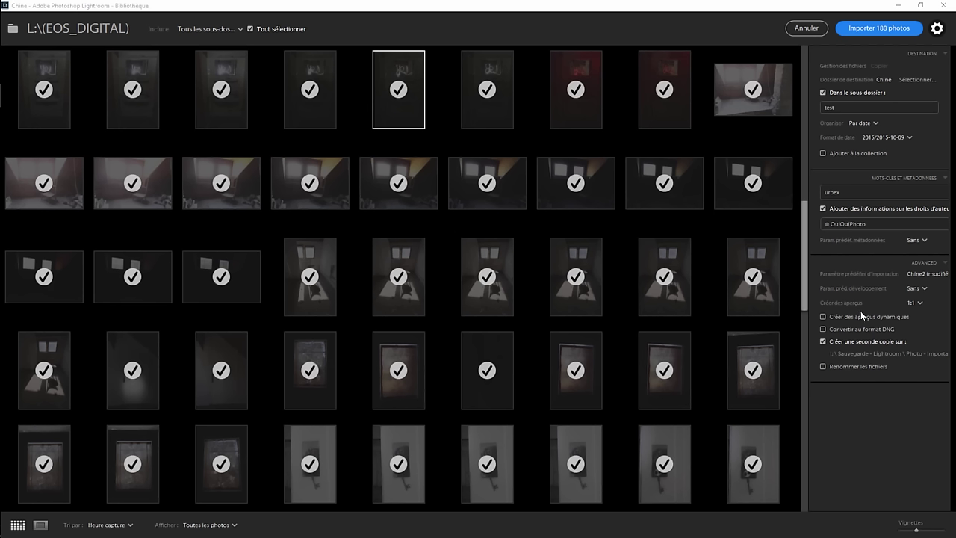
pyautogui.click(823, 342)
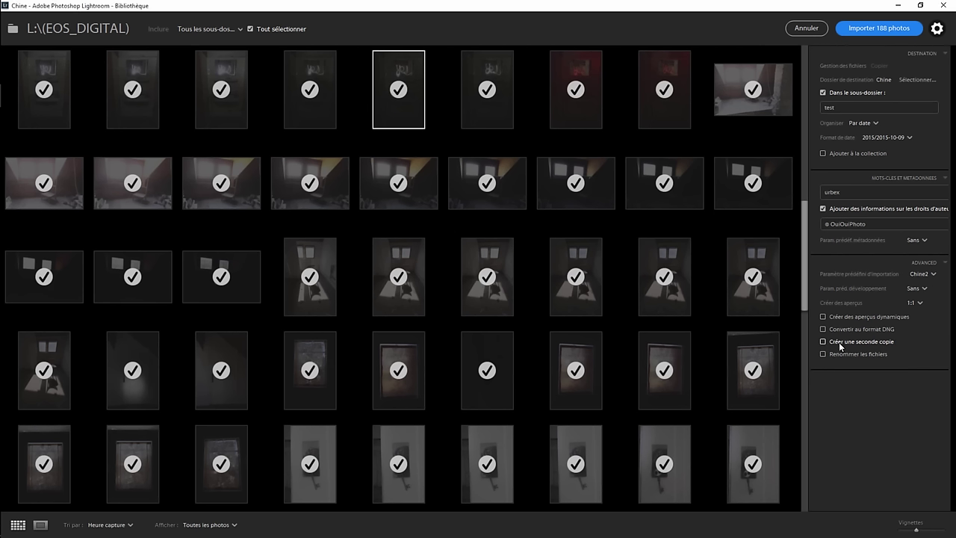
# Enable Renommer les fichiers with the Nom du fichier template, viewing it in the template editor
pyautogui.click(830, 353)
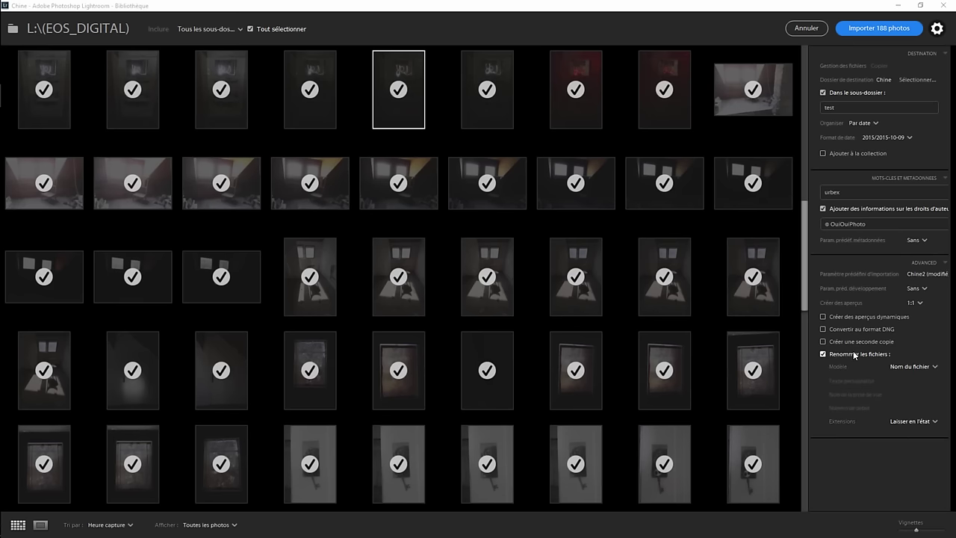
pyautogui.click(904, 366)
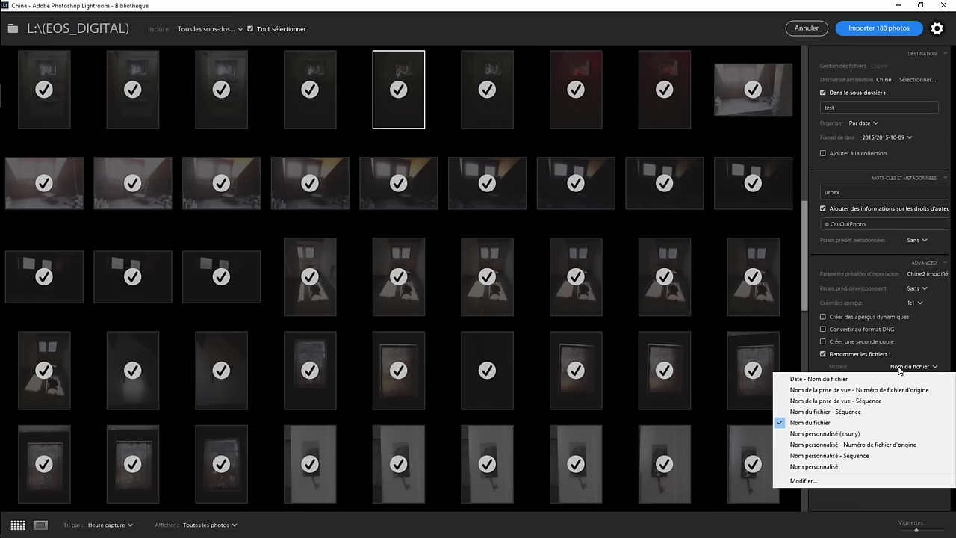
pyautogui.click(807, 481)
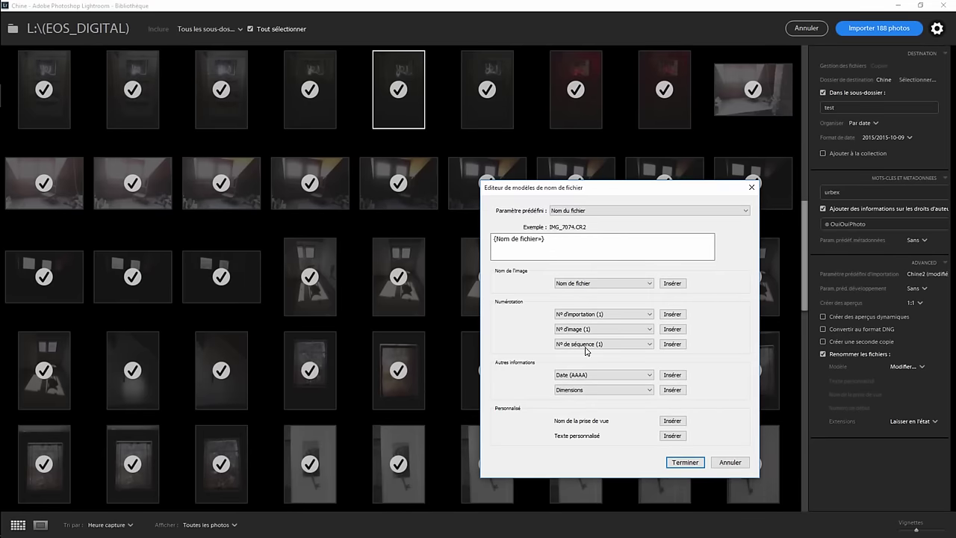
pyautogui.click(728, 461)
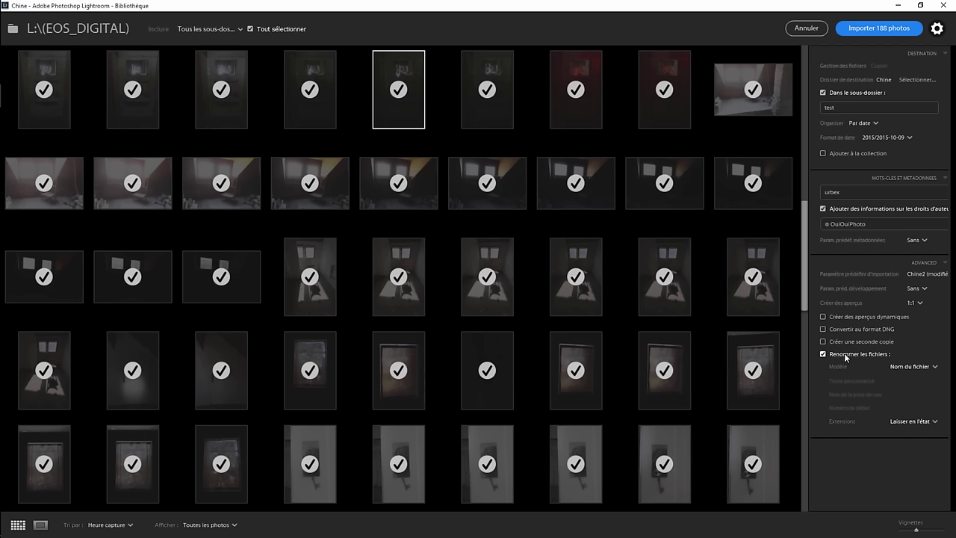
# Disable file renaming, deselect all photos, then mark two corridor photos for import
pyautogui.click(843, 356)
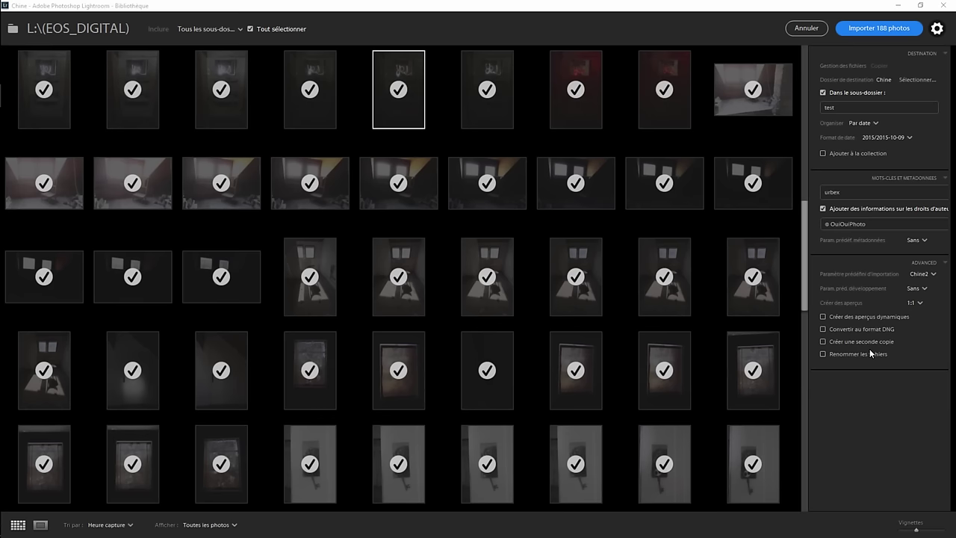
pyautogui.click(273, 27)
pyautogui.scroll(-3, 403, 239)
pyautogui.scroll(-3, 426, 291)
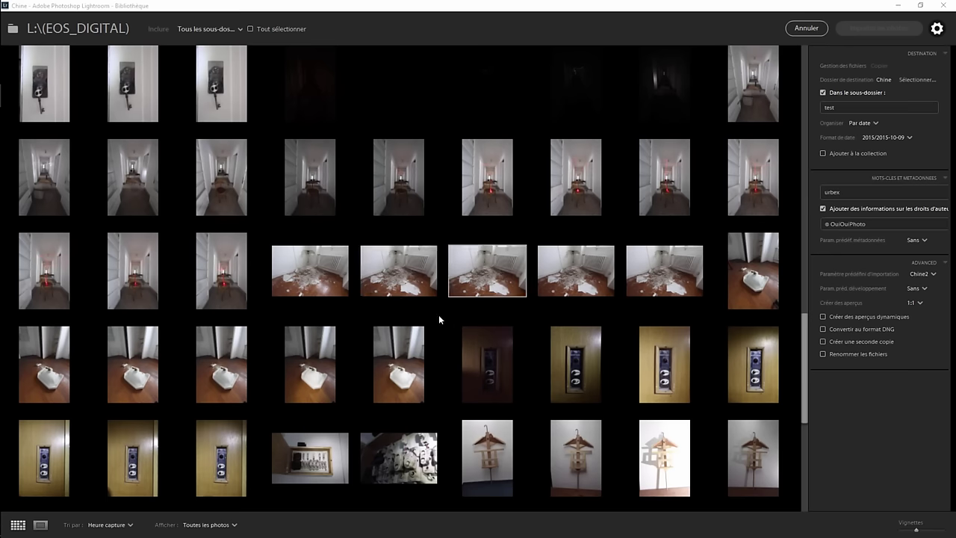
pyautogui.click(221, 272)
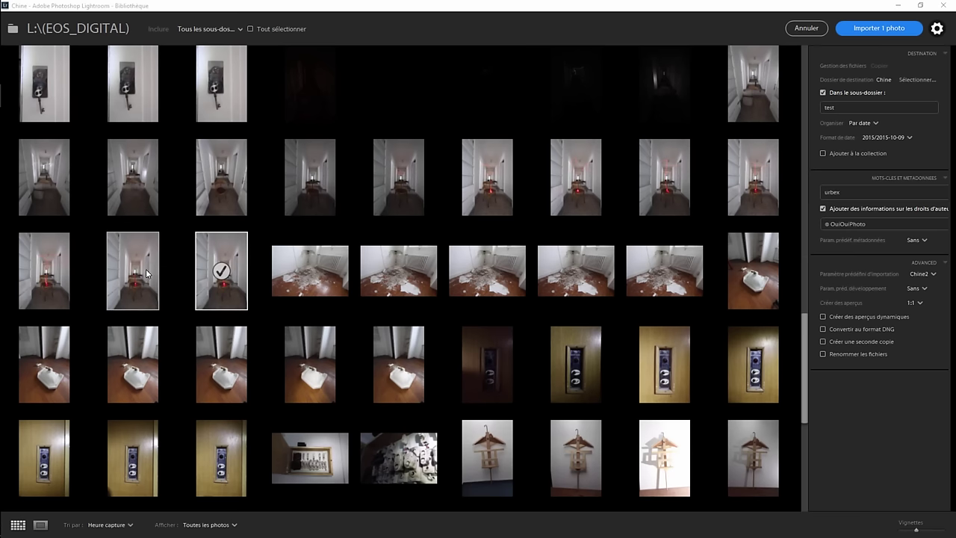
pyautogui.click(138, 272)
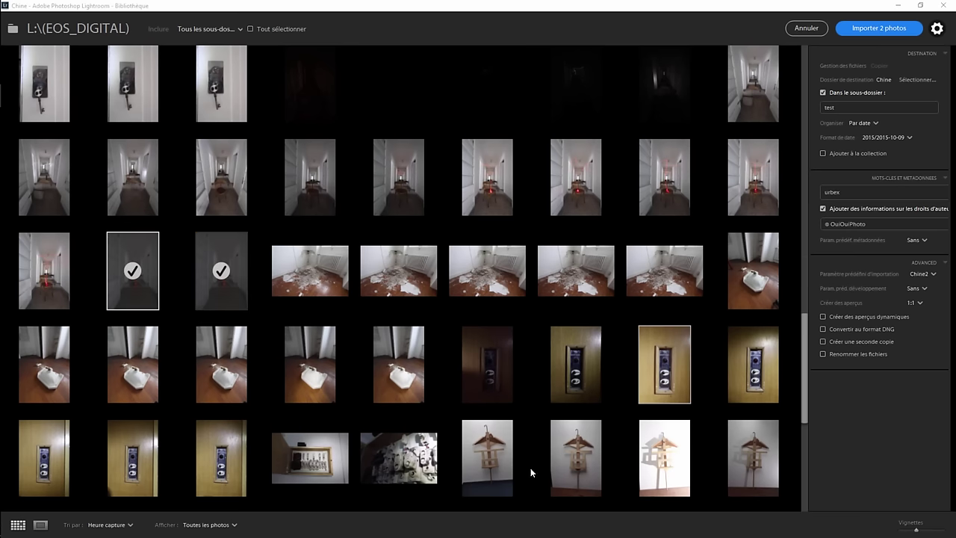
# Start importing the two marked photos into the Library with Importer
pyautogui.click(866, 30)
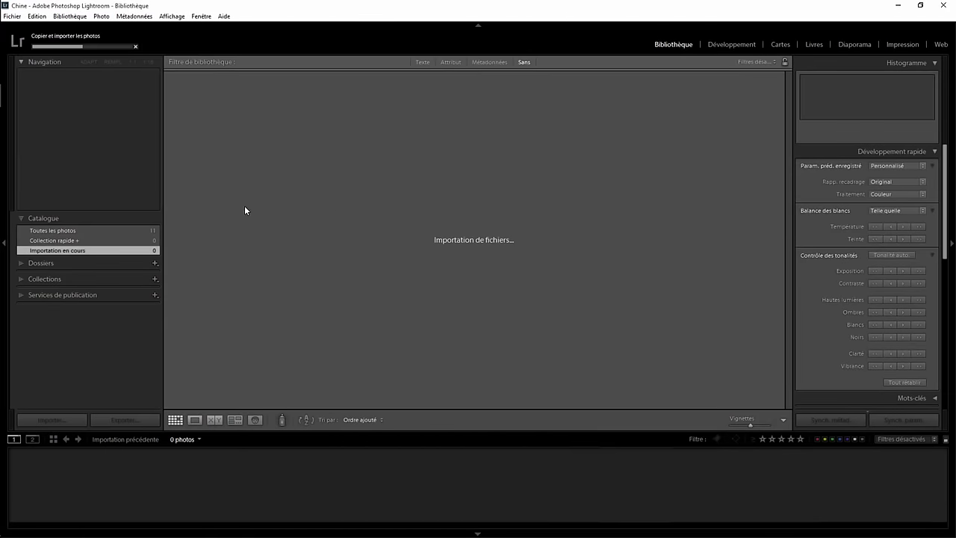